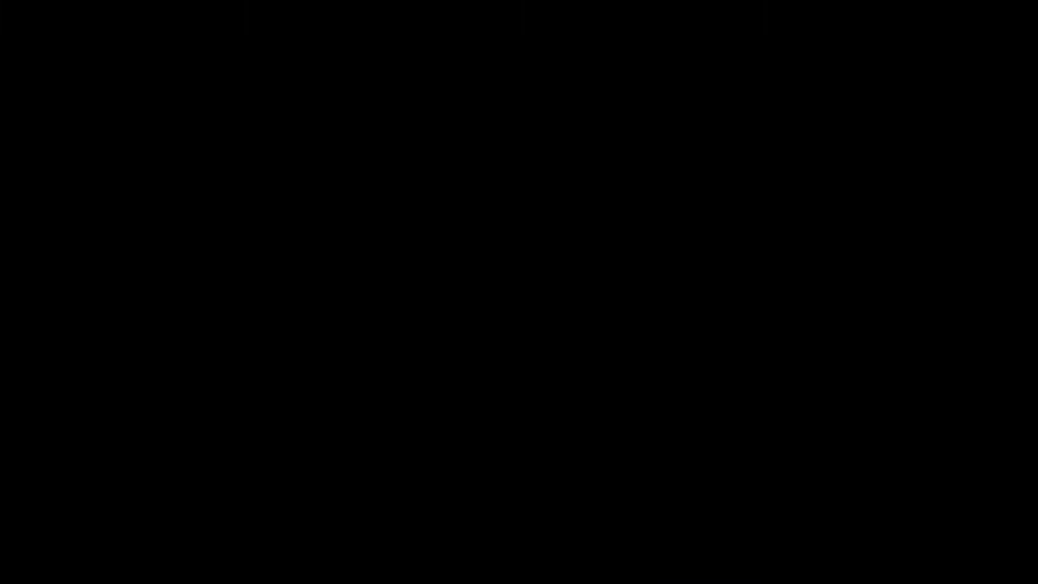
- Inside the right mirror knob, sample the Veneer_A02_120cm wood material
key("space")
scroll(802, 210, "up", 10)
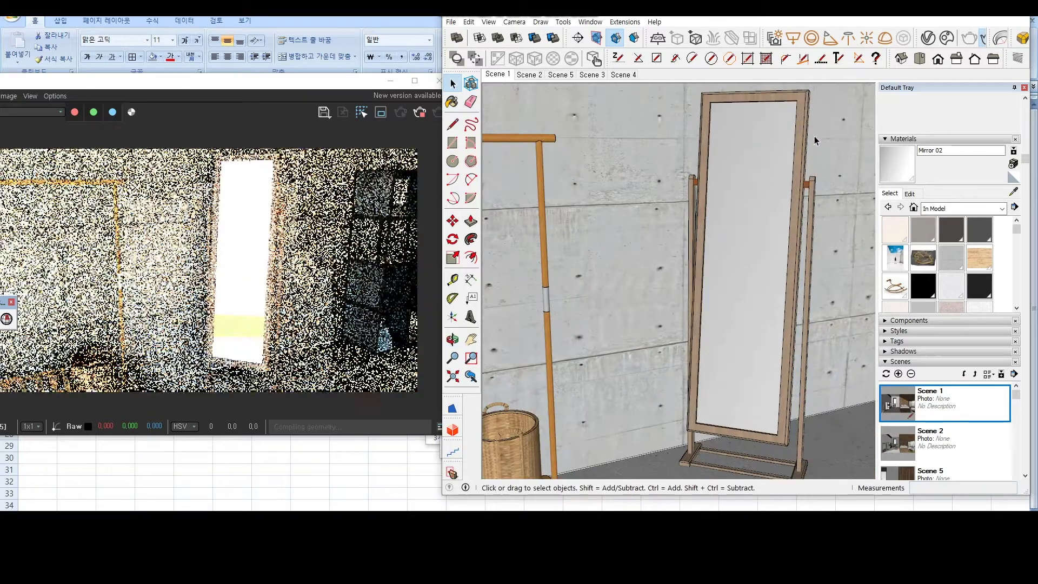
double_click(802, 210)
left_click(795, 206)
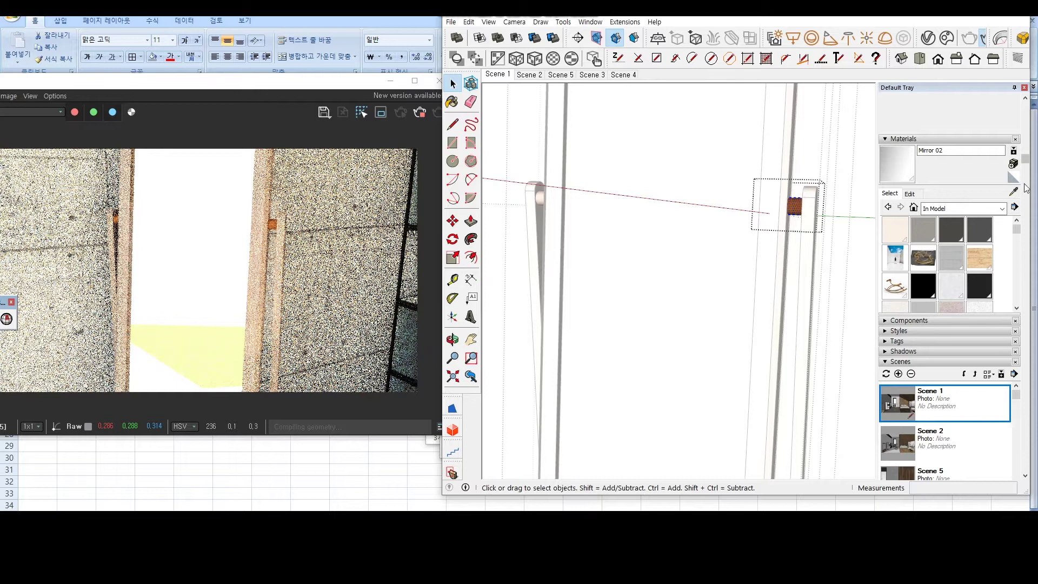
key("b")
left_click(796, 208, "alt")
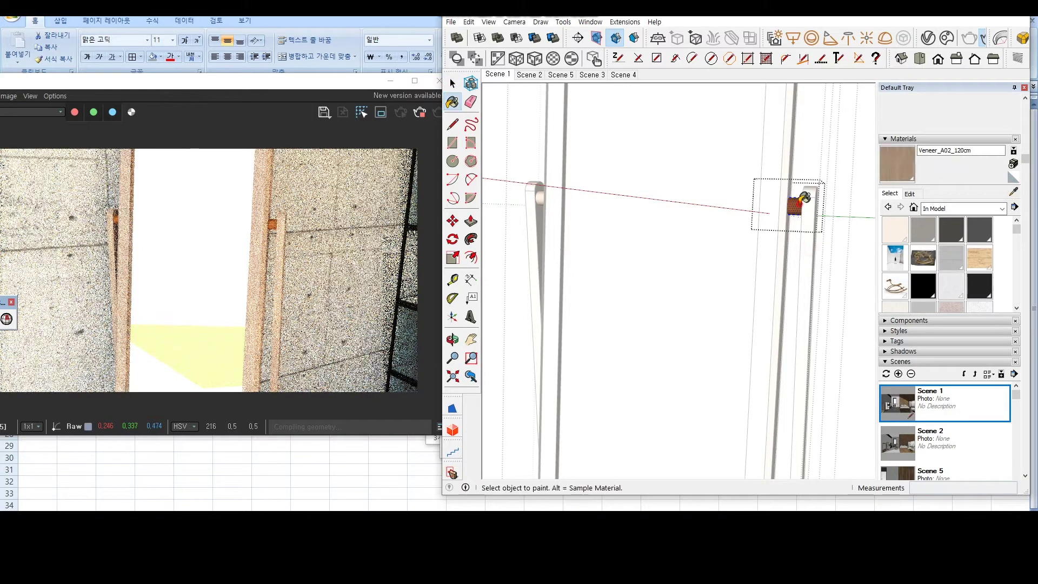
key("space")
- Paint the left knob with the same veneer wood and return to Scene 1
left_click(540, 197)
double_click(540, 198)
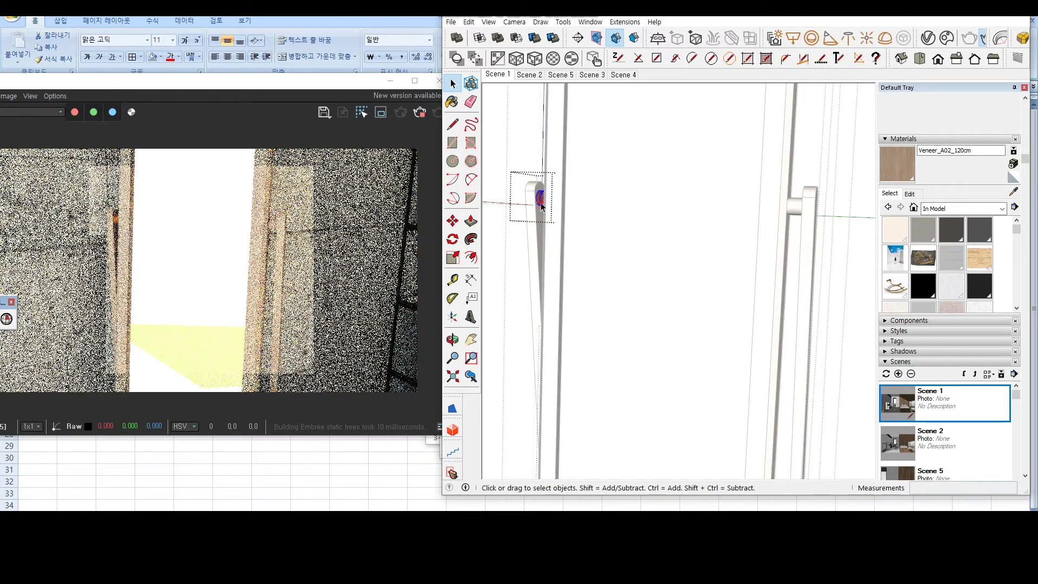
key("b")
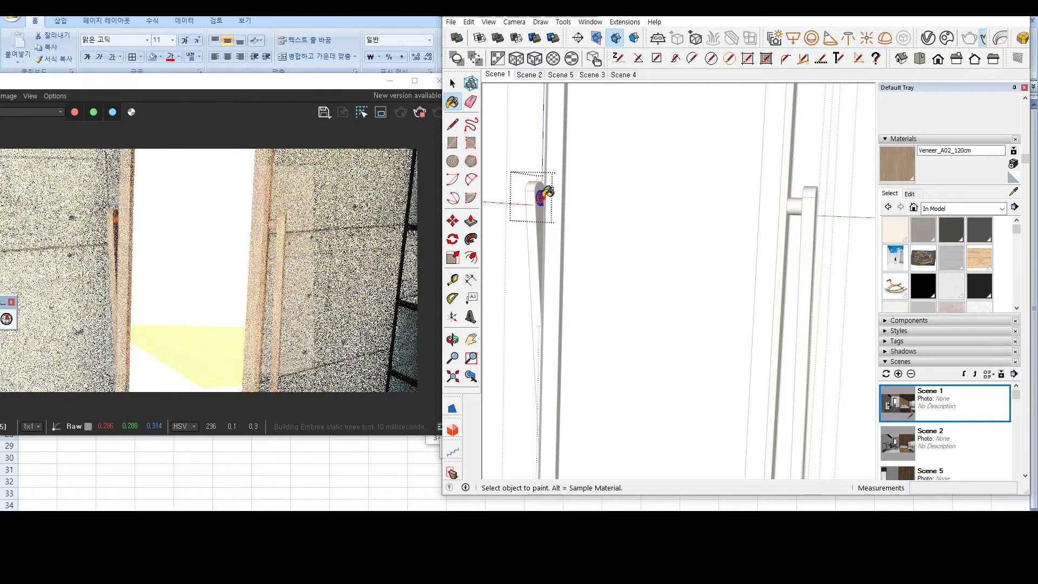
left_click(544, 193)
key("space")
scroll(685, 241, "down", 10)
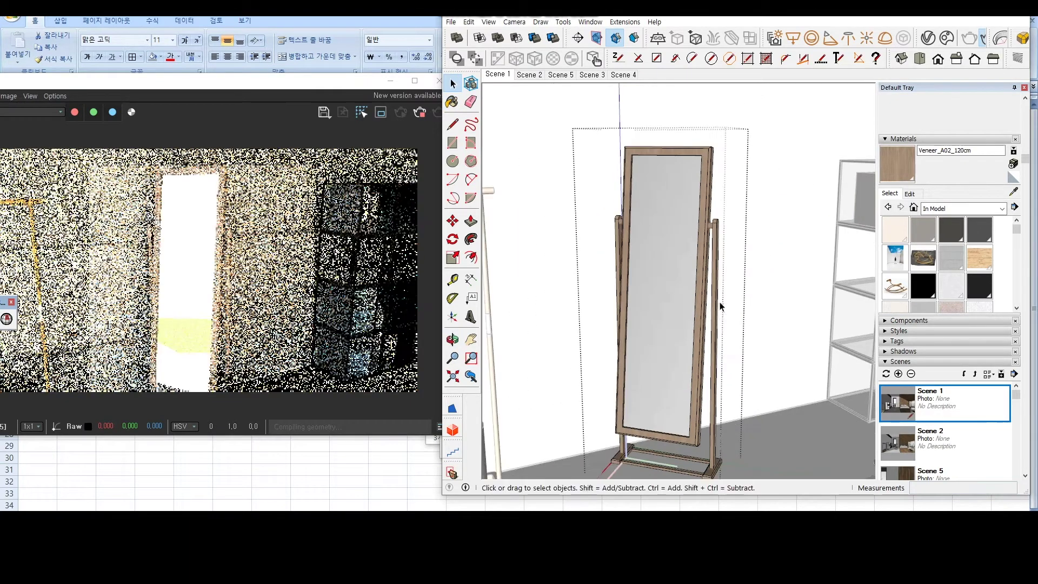
scroll(720, 307, "down", 3)
left_click(982, 404)
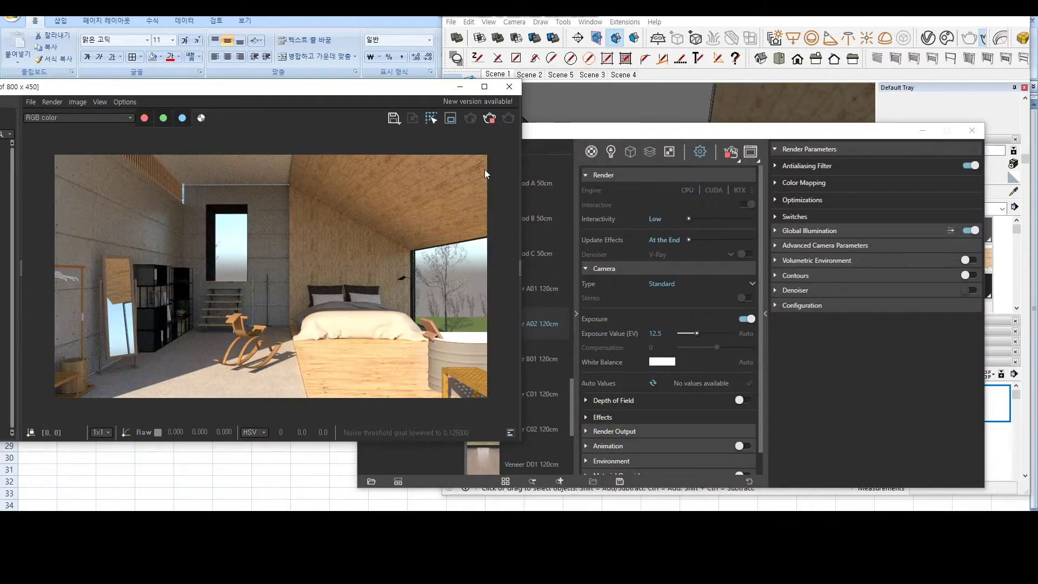
- Zoom in and out on the rocking chair in the finished render to inspect its wood
scroll(265, 346, "up", 2)
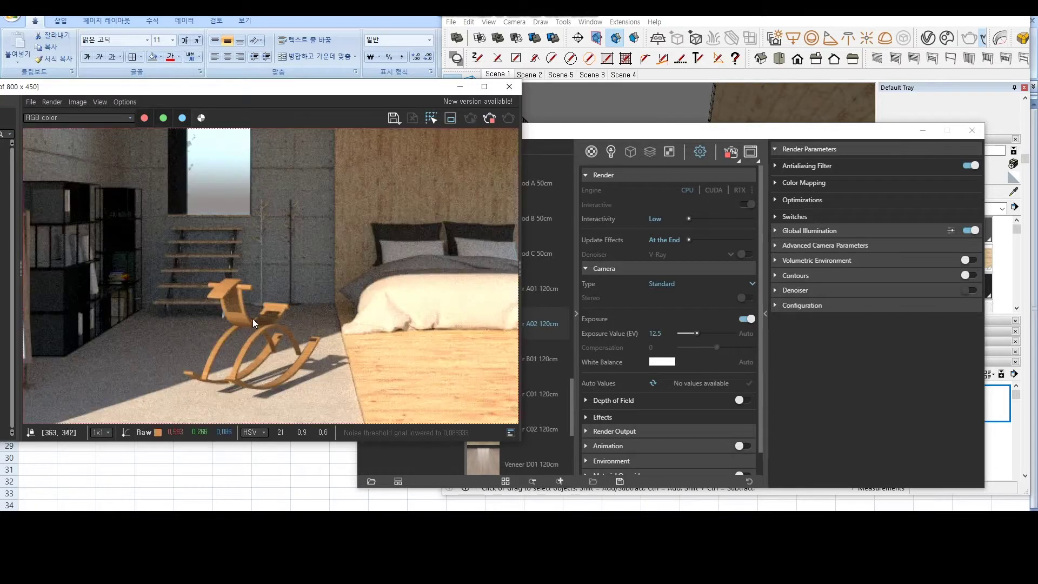
scroll(284, 390, "up", 1)
scroll(284, 392, "down", 1)
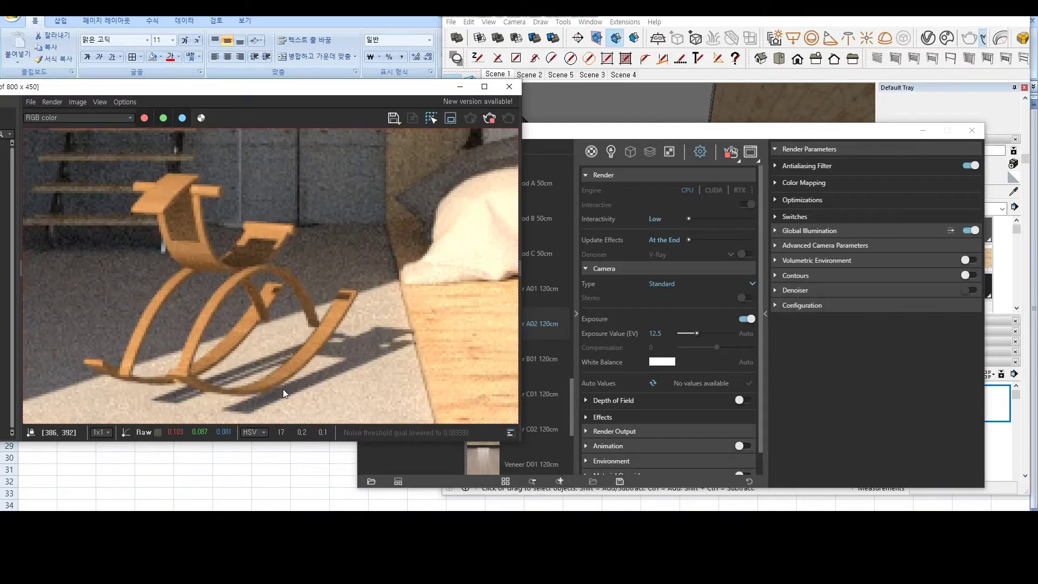
scroll(284, 393, "down", 2)
scroll(281, 393, "up", 2)
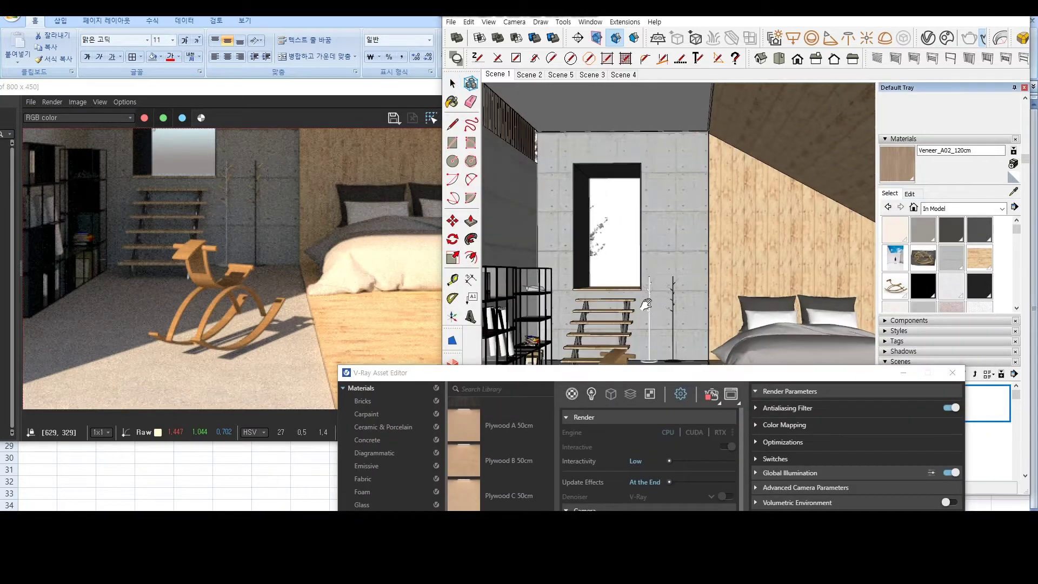
- Orbit to the rocking chair, select it and test-rotate it
middle_click_drag(651, 306, 655, 259)
left_click(656, 260)
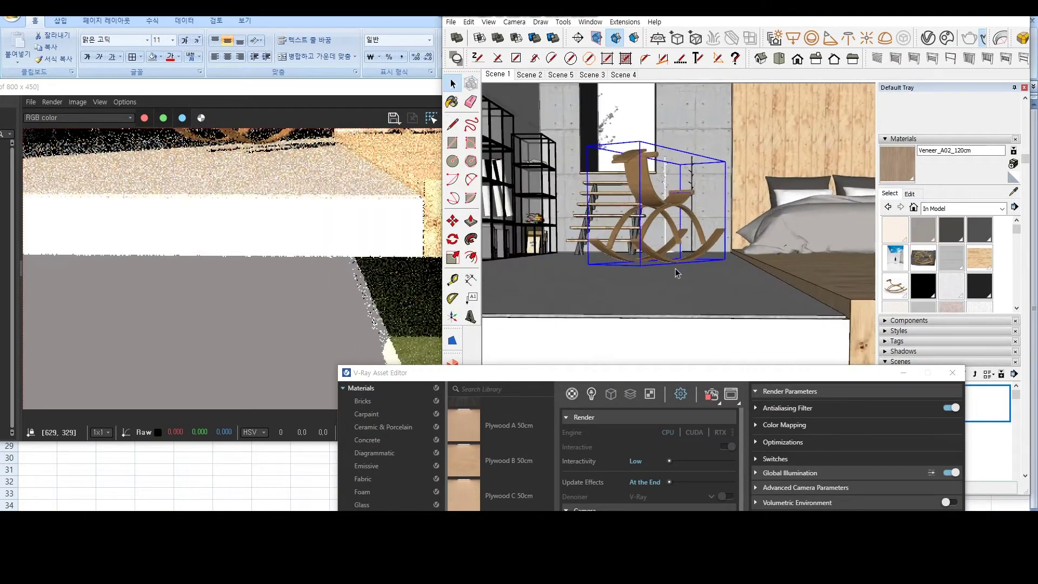
scroll(643, 258, "up", 3)
key("m")
left_click_drag(615, 258, 627, 266)
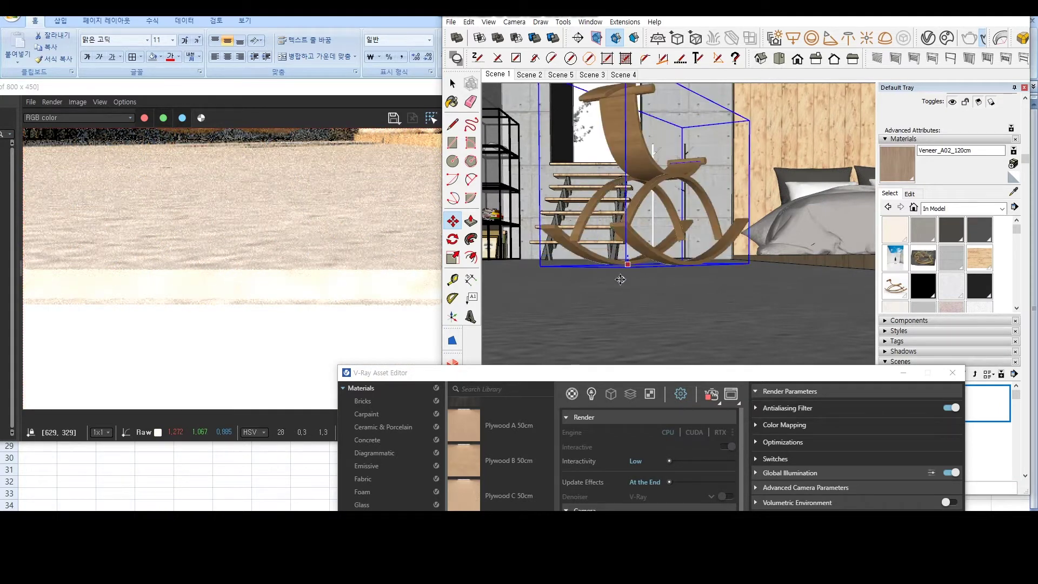
key("space")
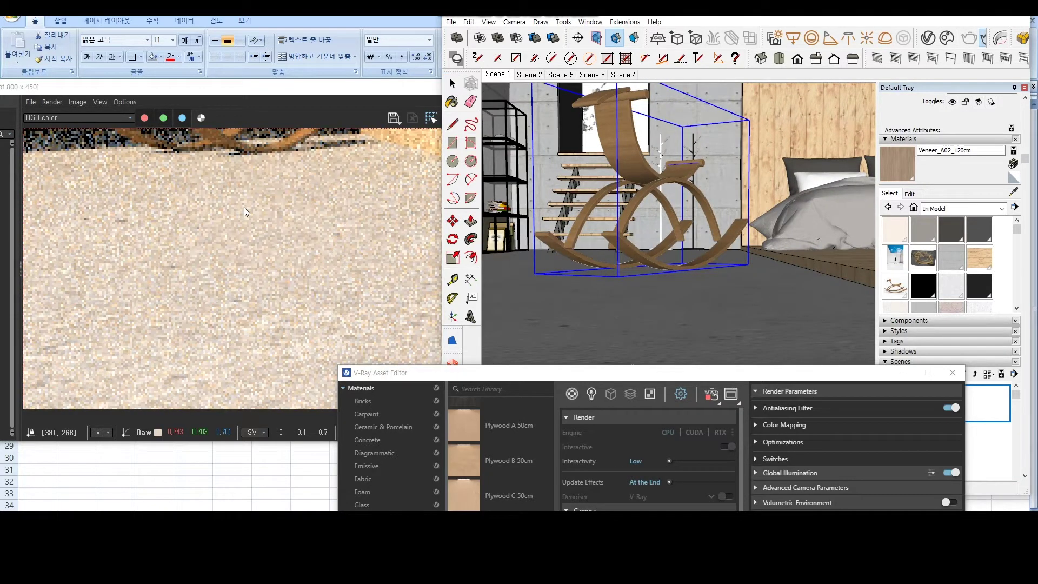
- Undo the chair's tilt and sample its wood material for editing
key("m")
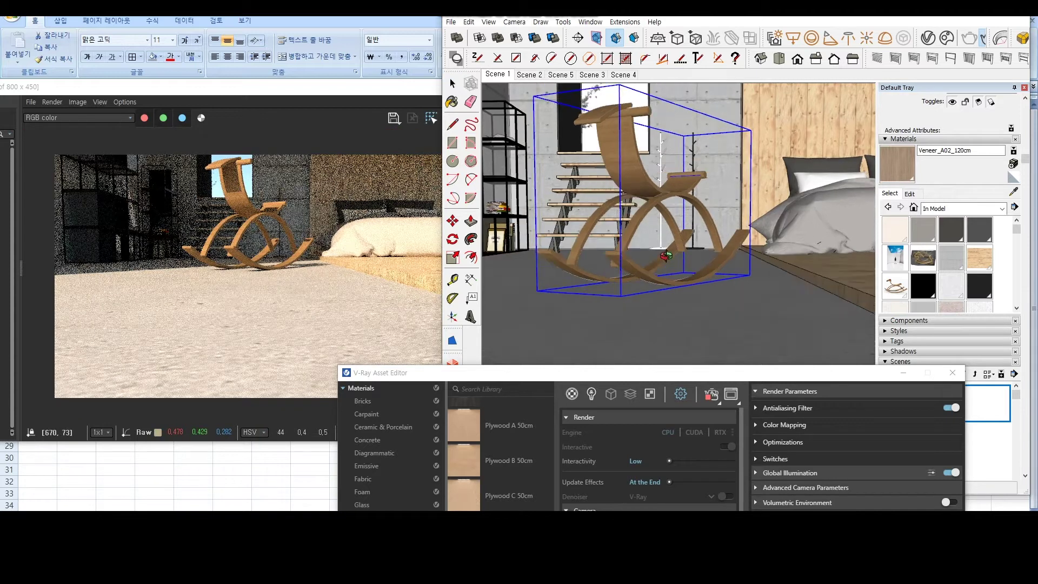
key("ctrl+z")
key("b")
left_click(652, 278, "alt")
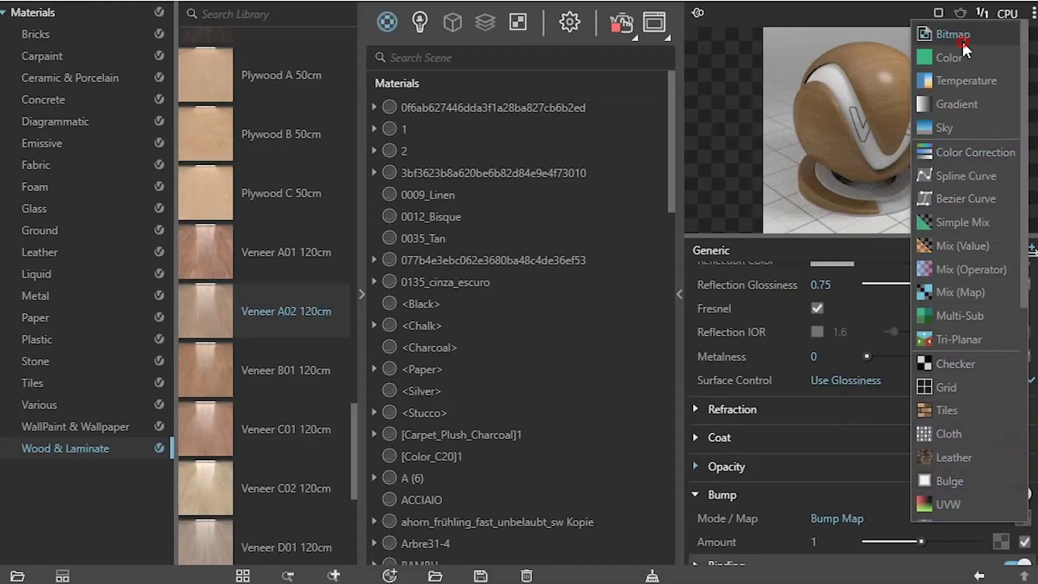
- Load the 66_walnut image as a Bitmap in the wood material's Diffuse slot
left_click(963, 41)
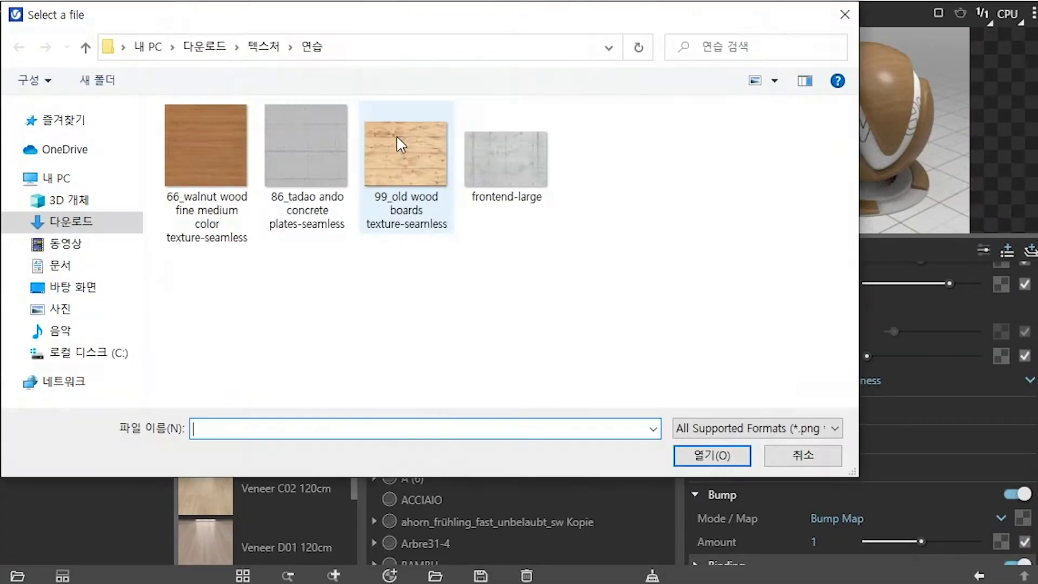
double_click(205, 145)
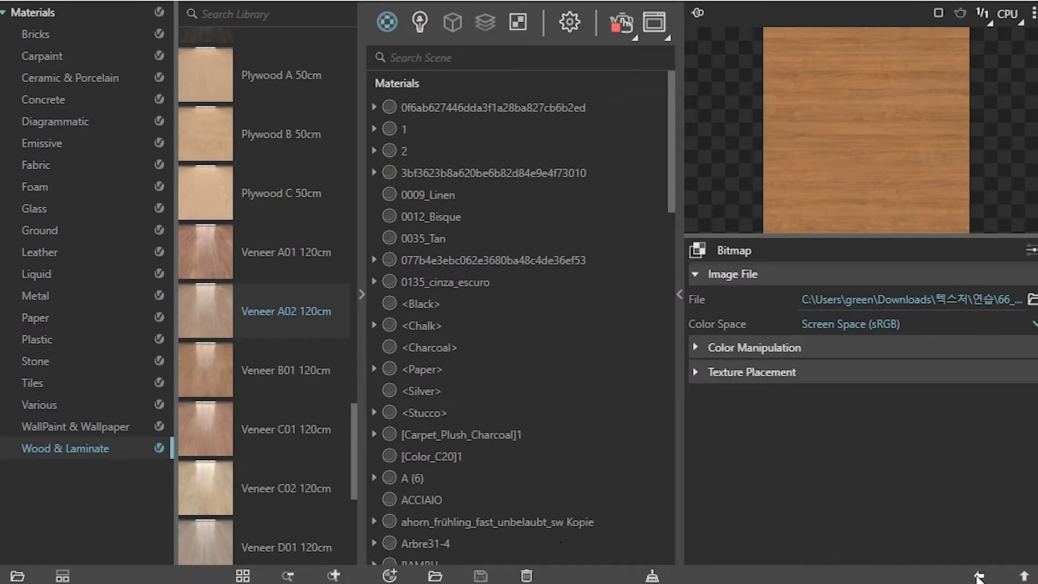
left_click(978, 576)
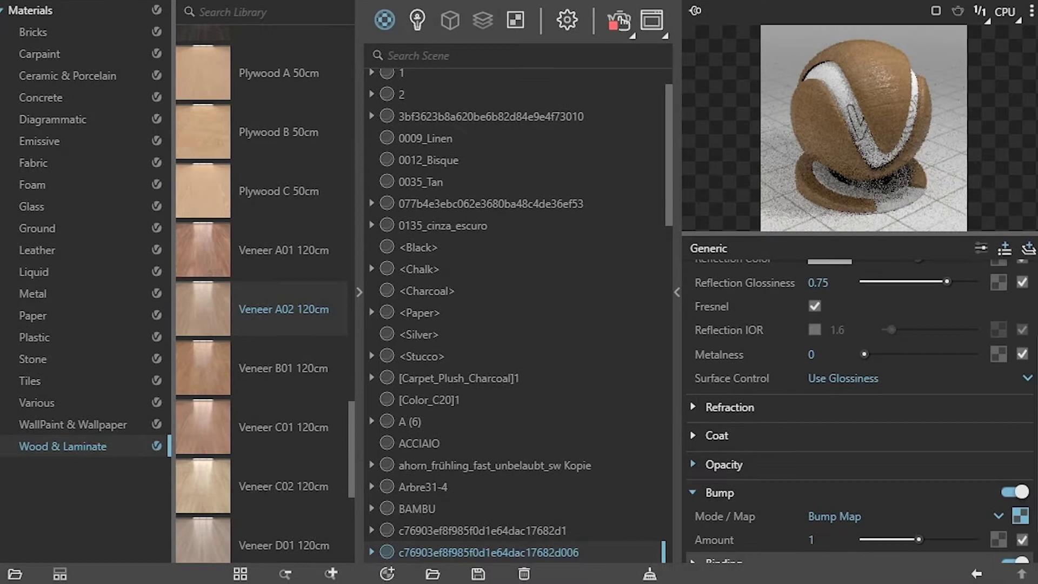
- Set the bump amount to 0.73 and enlarge the render to check the grain
scroll(861, 436, "down", 1)
left_click(895, 493)
left_click_drag(898, 495, 903, 492)
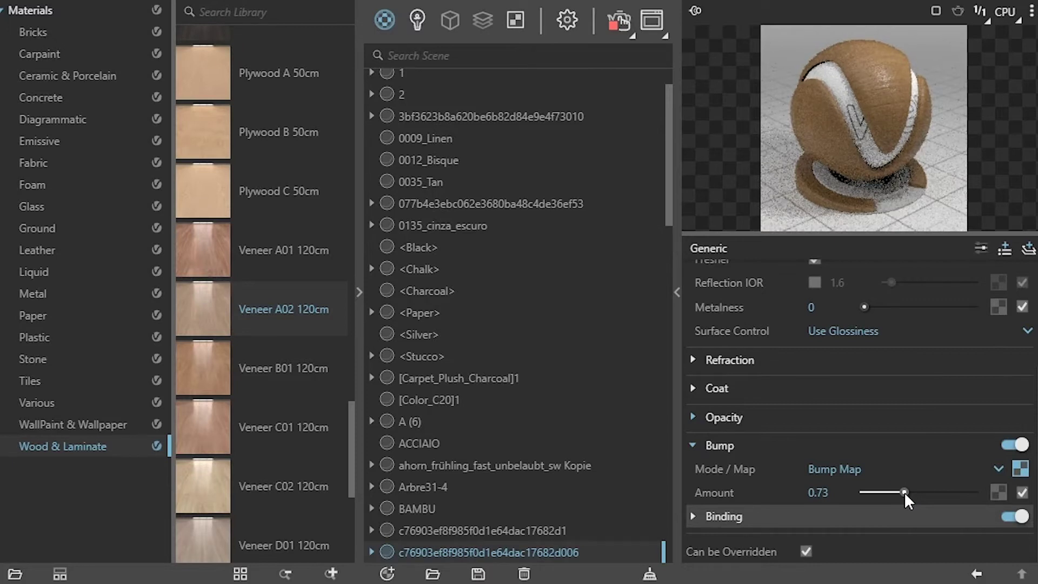
scroll(913, 330, "up", 4)
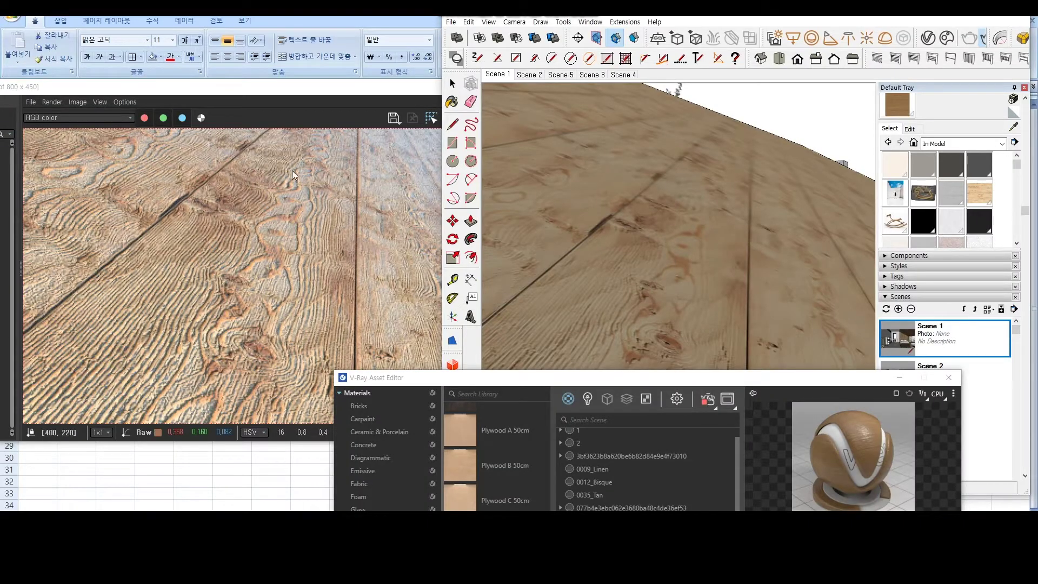
double_click(345, 93)
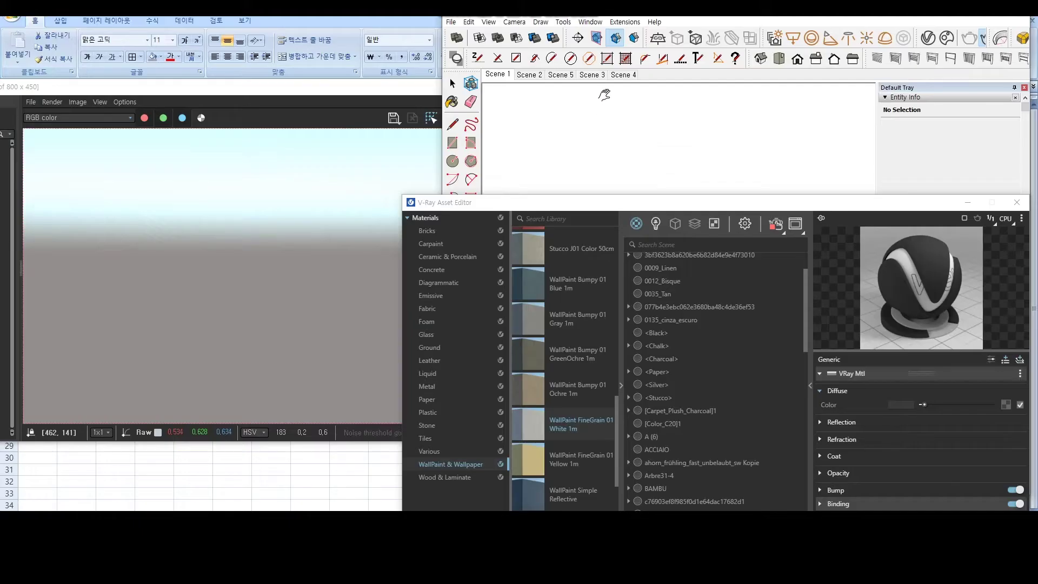
- Give Color M07 grey reflection, glossiness 0.65 and metalness 0.45, then close the editor
mouse_move(820, 206)
left_mouse_down()
mouse_move(703, 315)
mouse_move(808, 157)
left_mouse_up()
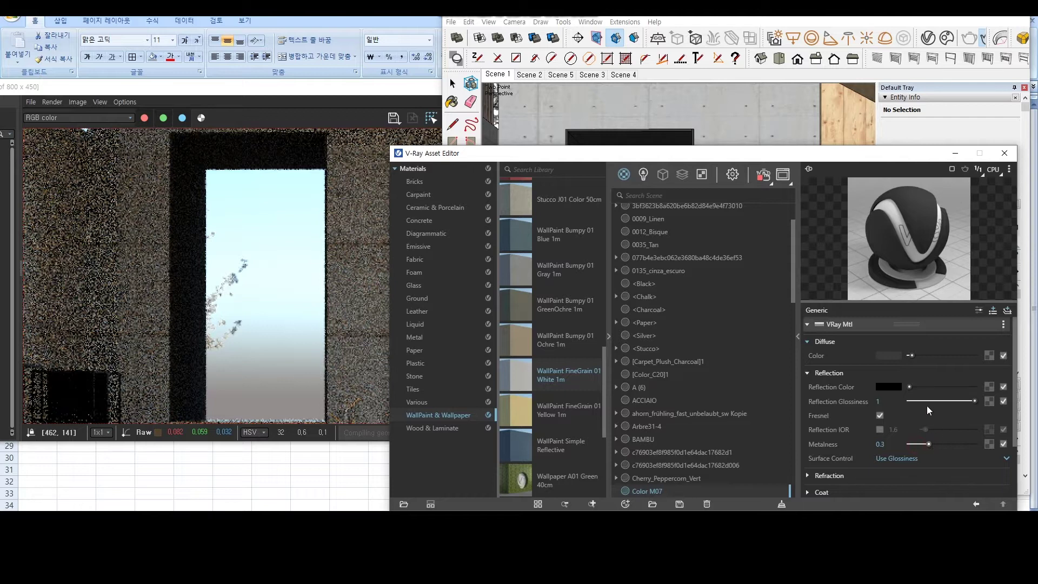
left_click(925, 387)
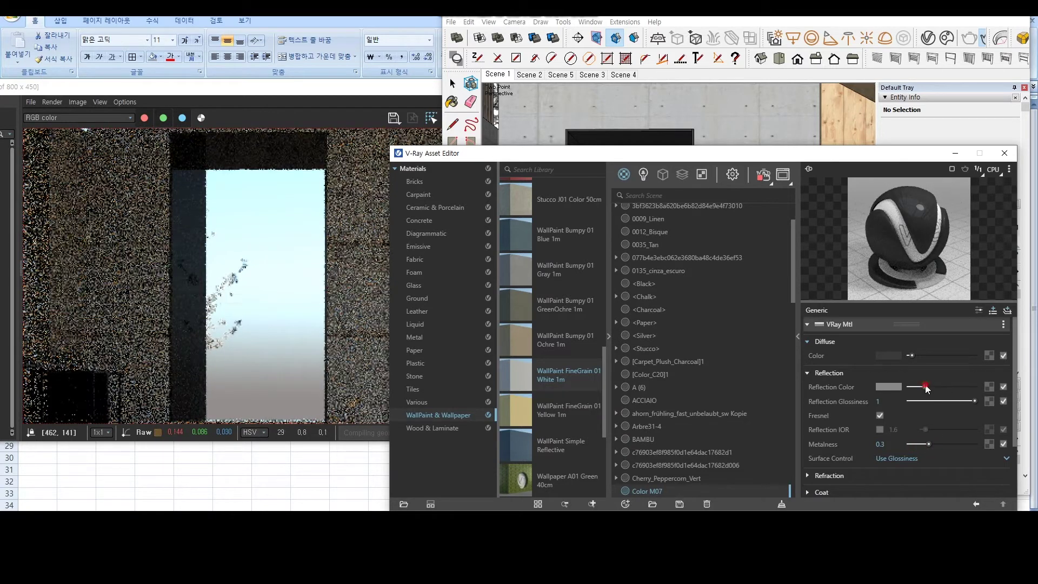
left_click(965, 401)
left_click_drag(964, 402, 958, 401)
left_click_drag(926, 443, 939, 444)
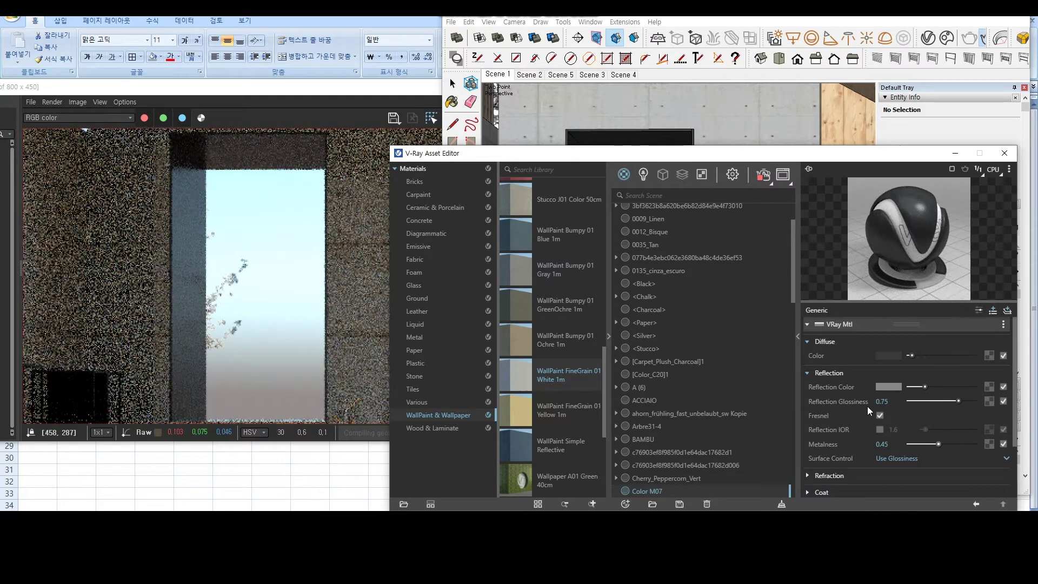
left_click_drag(953, 403, 950, 402)
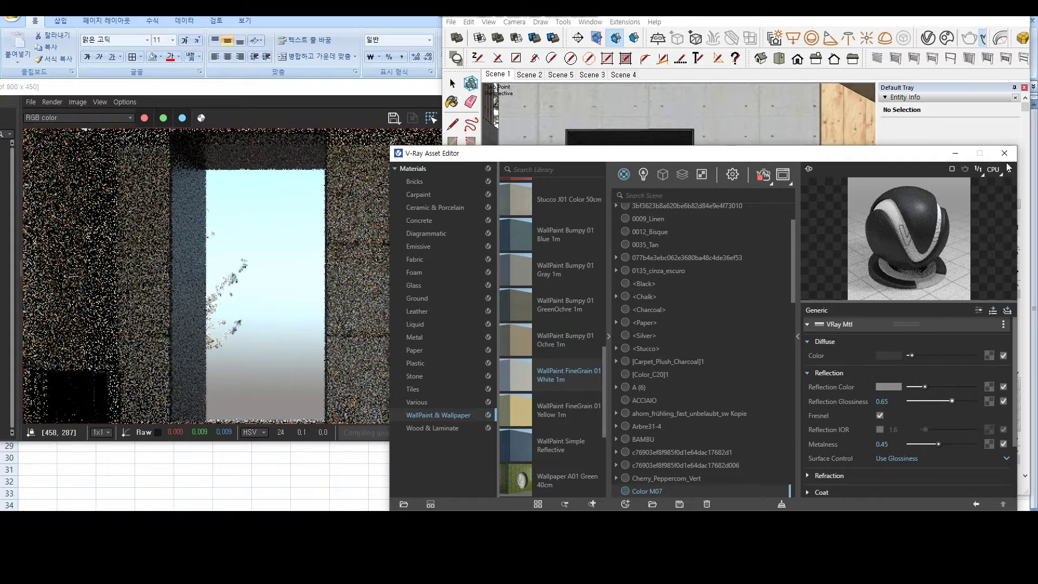
left_click(1004, 152)
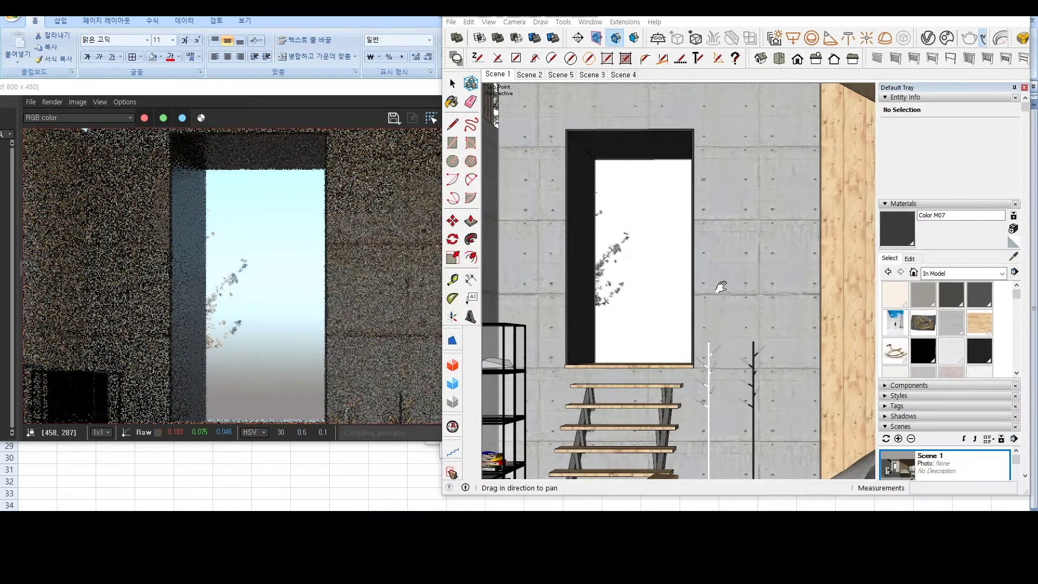
- Pan to the window opening and select the window frame
left_click_drag(698, 318, 697, 297)
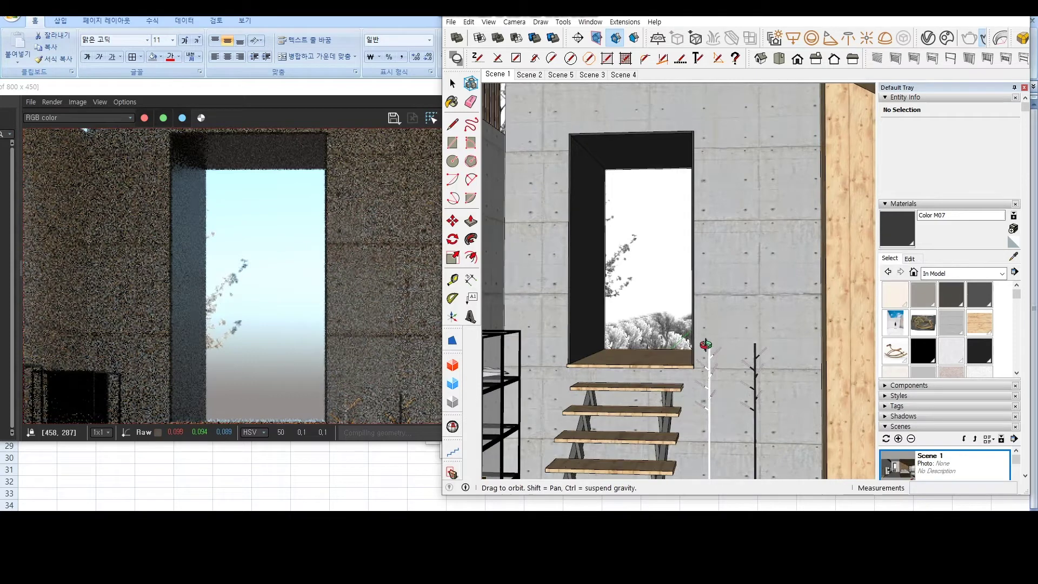
key("space")
key("r")
scroll(650, 219, "up", 3)
scroll(650, 219, "up", 5)
scroll(651, 220, "down", 5)
key("space")
left_click(660, 254)
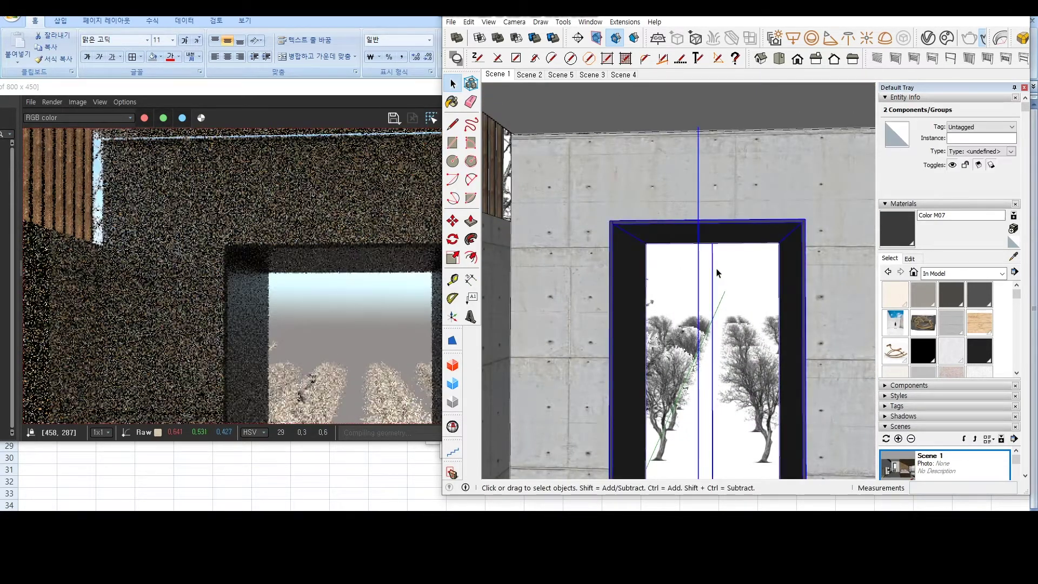
- Draw a rectangle across the window opening from corner to corner
key("r")
scroll(658, 247, "down", 2)
scroll(667, 267, "down", 2)
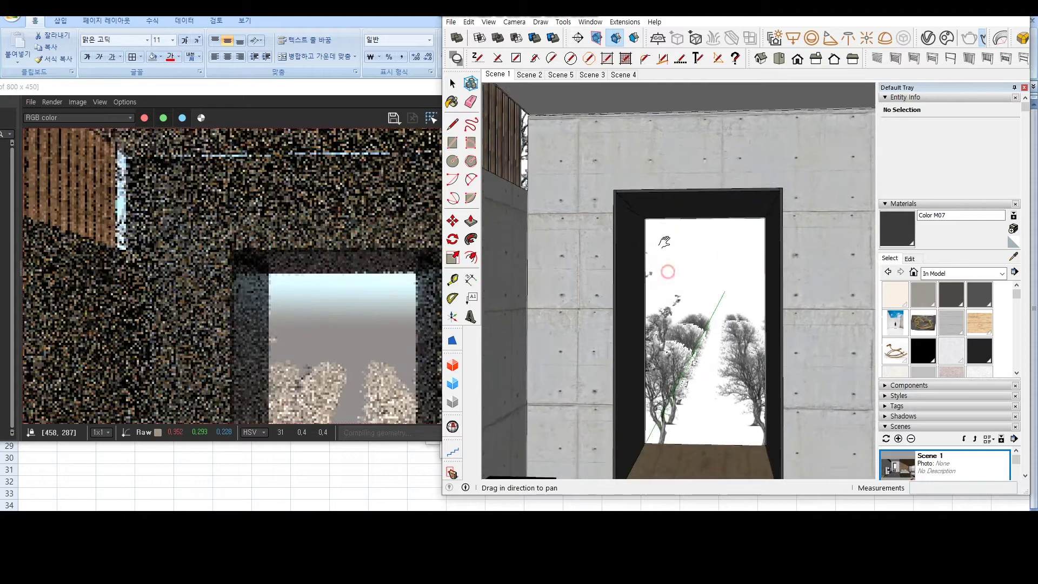
left_click(645, 214)
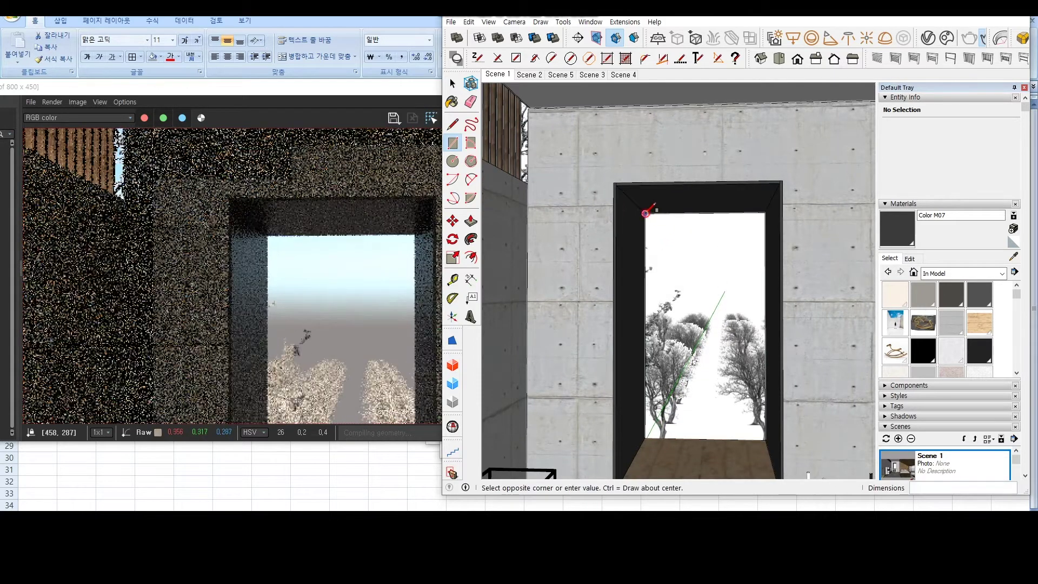
left_click(767, 438)
key("space")
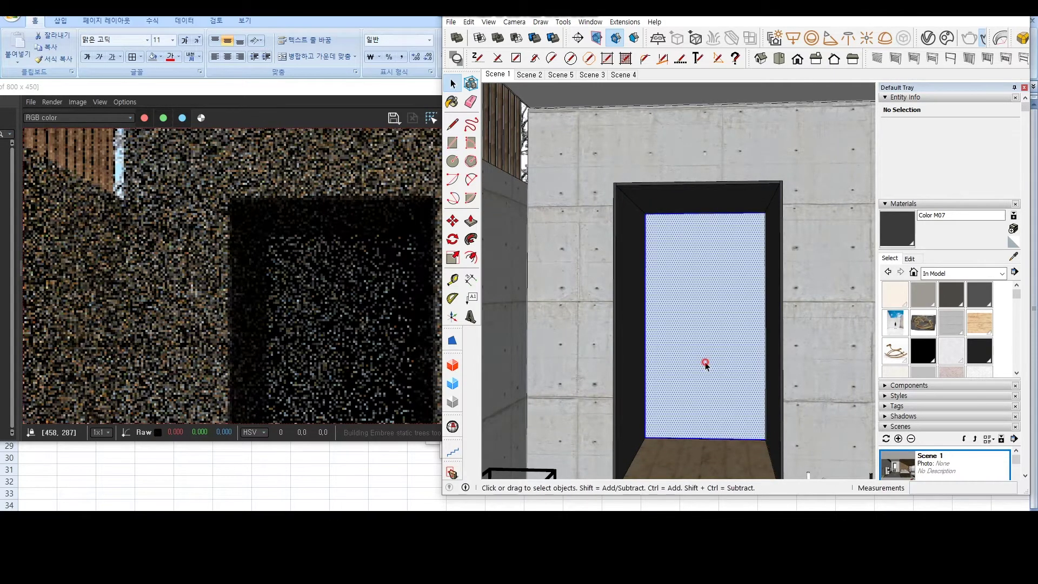
- Push the pane face in by 5 and bring up the V-Ray material library
key("alt+s")
key("p")
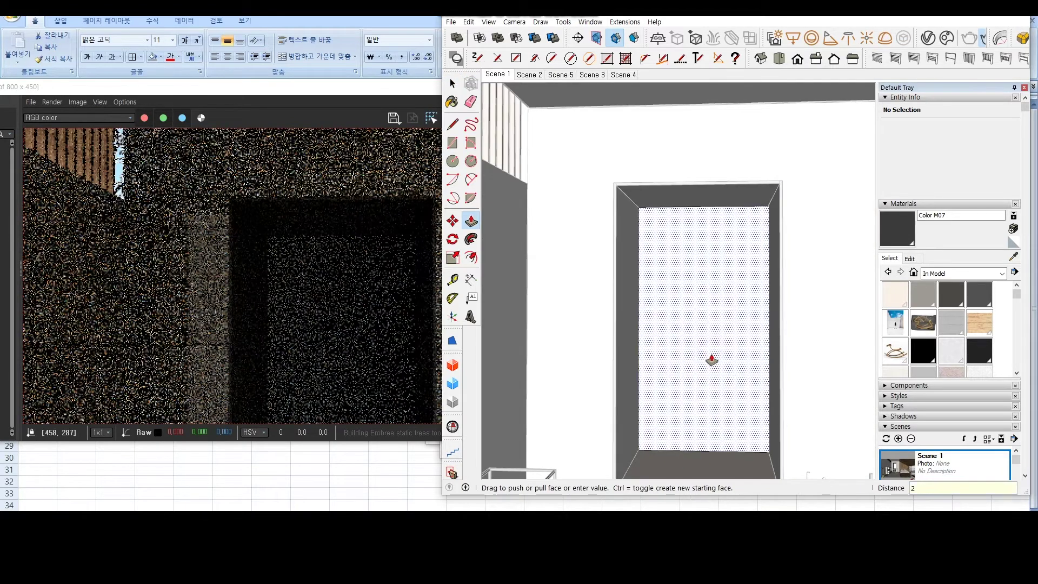
key("Return")
key("alt+s")
key("alt+s")
key("space")
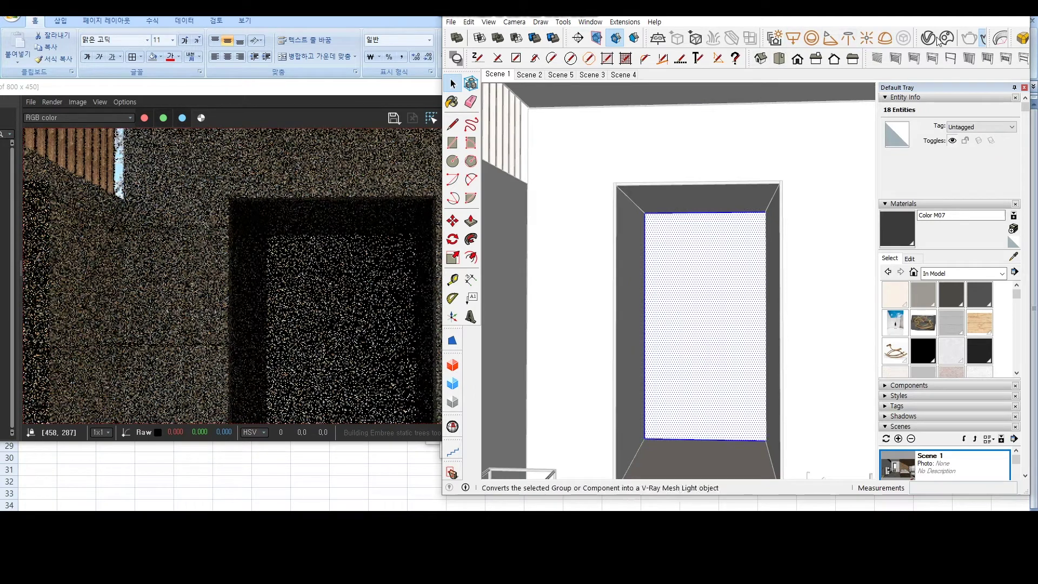
left_click(927, 38)
scroll(665, 378, "down", 5)
scroll(672, 398, "down", 4)
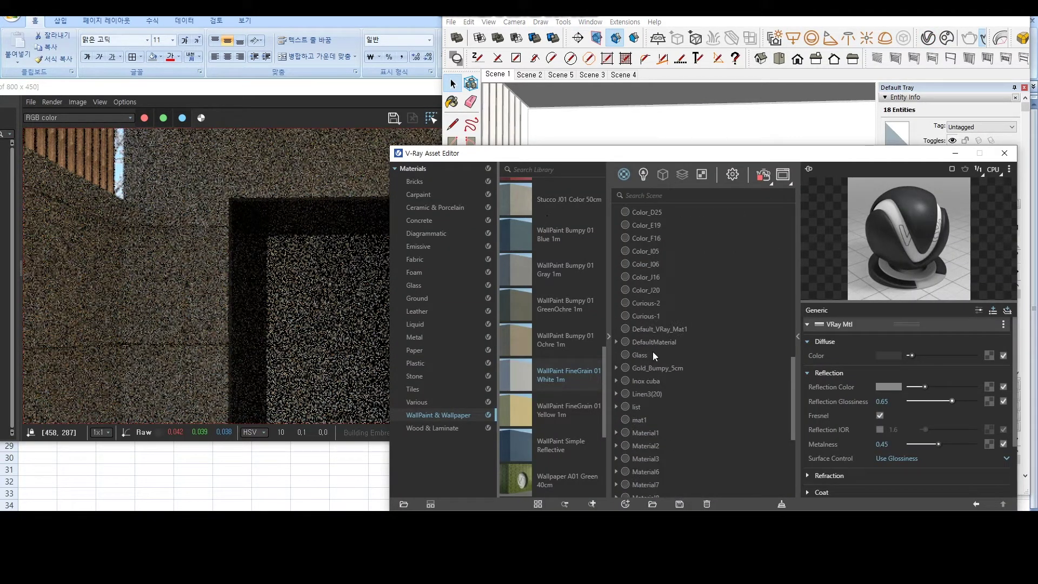
- Pick the scene's Glass material and browse the library's Glass presets
left_click(653, 352)
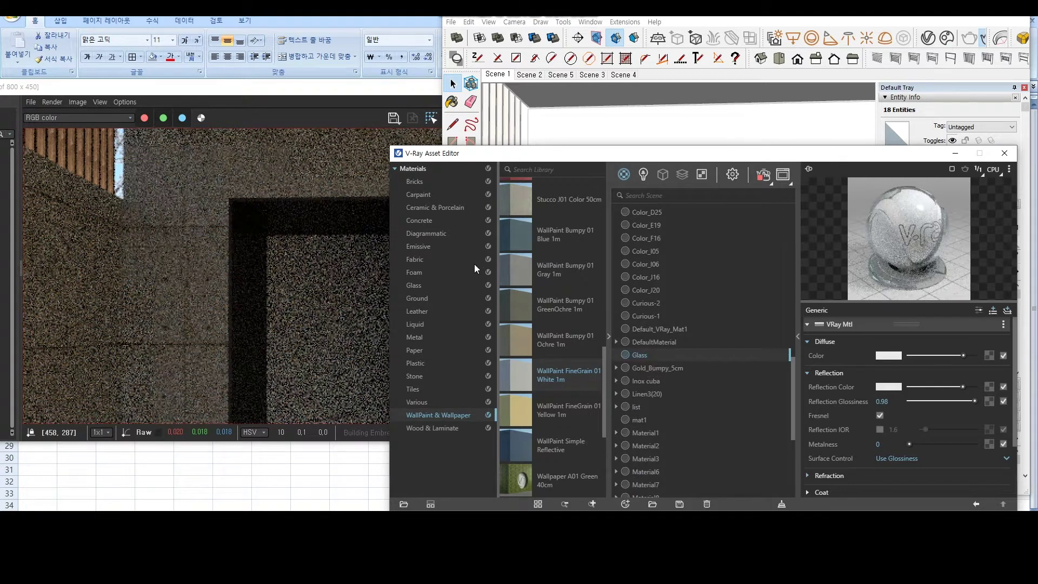
left_click(421, 286)
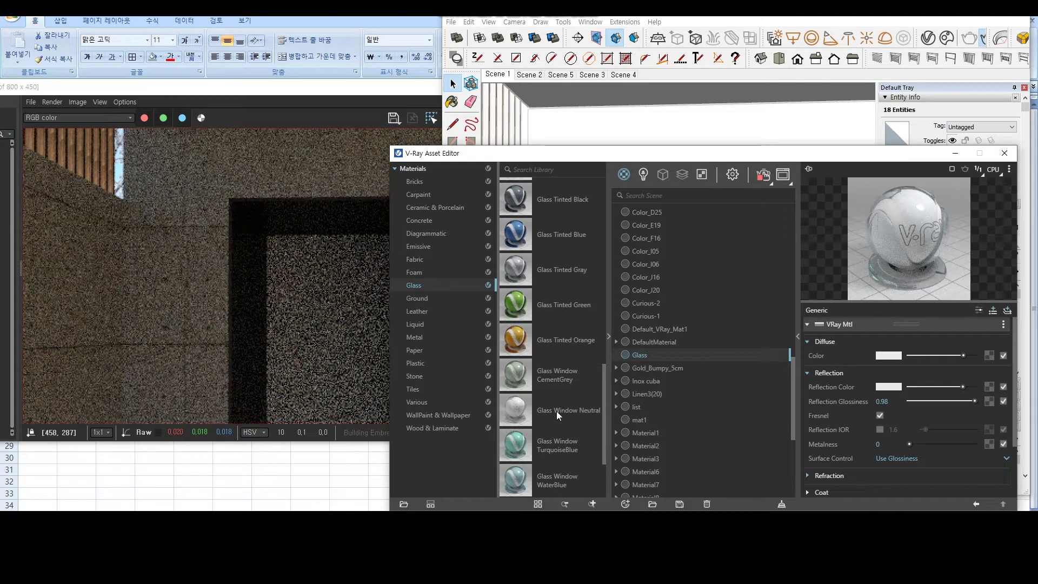
scroll(556, 411, "down", 3)
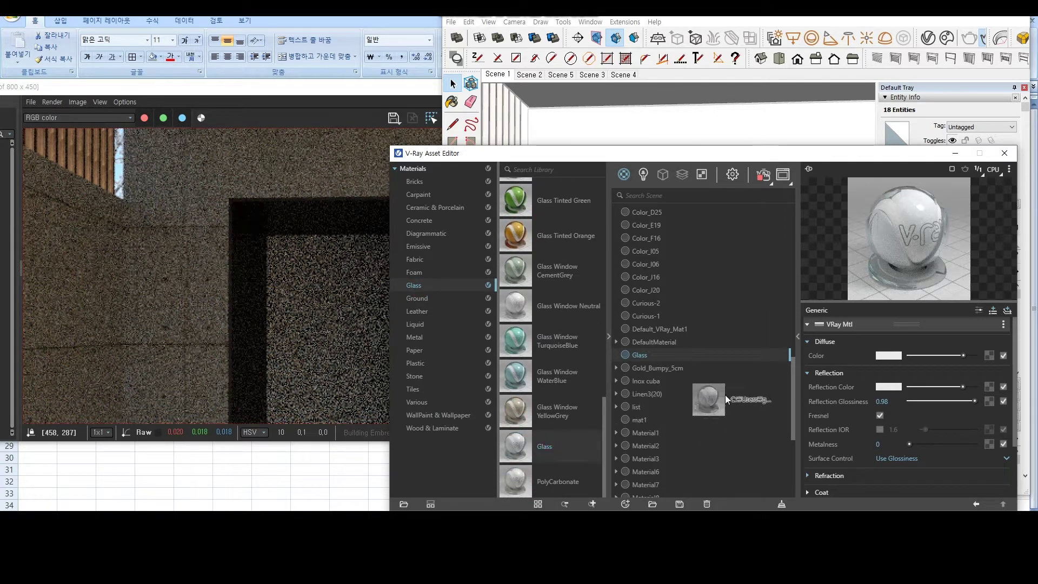
left_click_drag(667, 157, 586, 383)
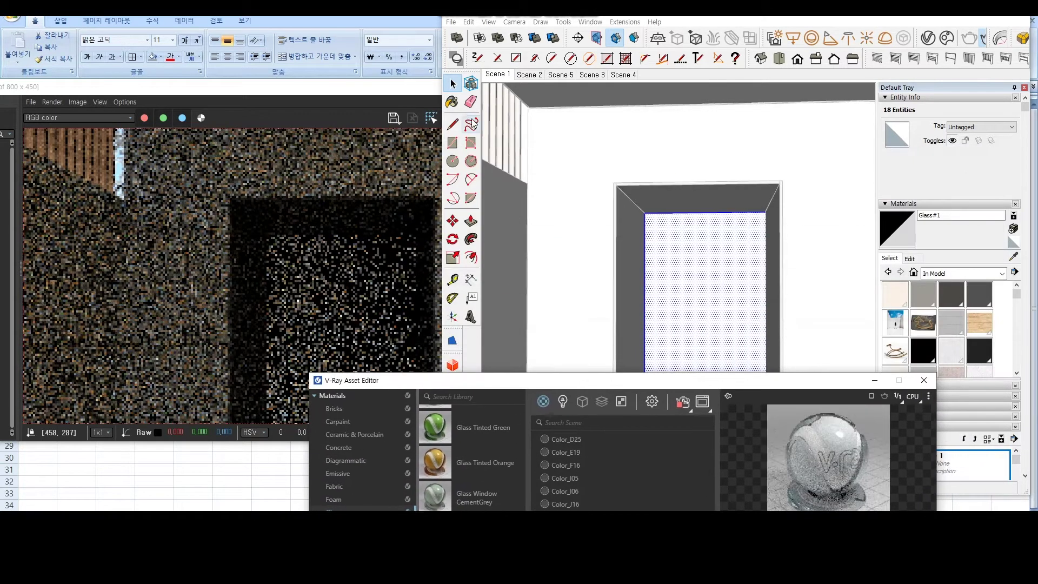
- Paint the window pane with Glass#1
left_click(692, 264)
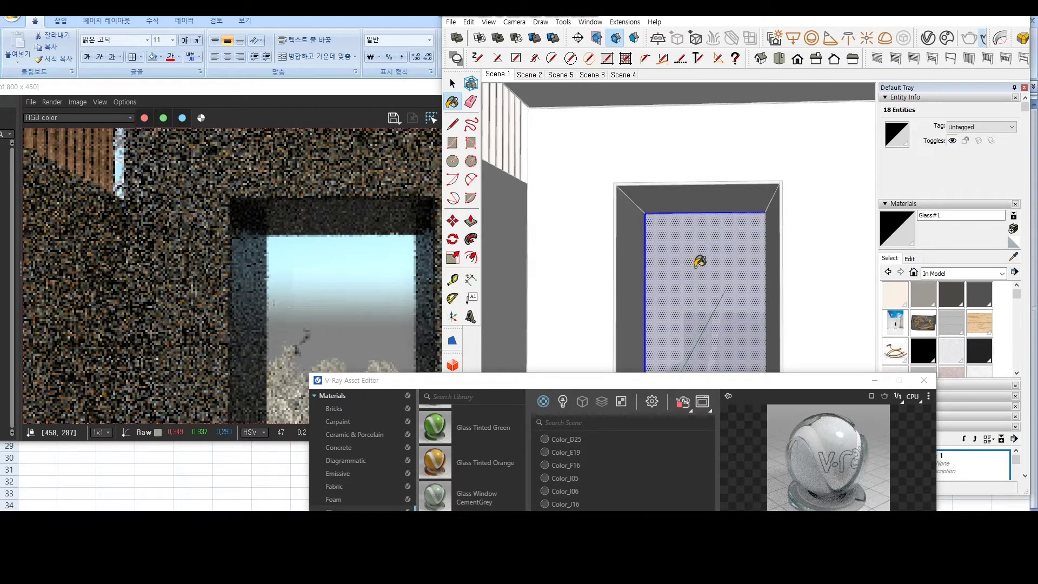
mouse_move(692, 264)
middle_mouse_down()
mouse_move(698, 224)
mouse_move(713, 258)
mouse_move(703, 259)
middle_mouse_up()
scroll(698, 224, "down", 3)
- Move the window frame group back into the wall and check the V-Ray render
left_click(702, 260)
key("m")
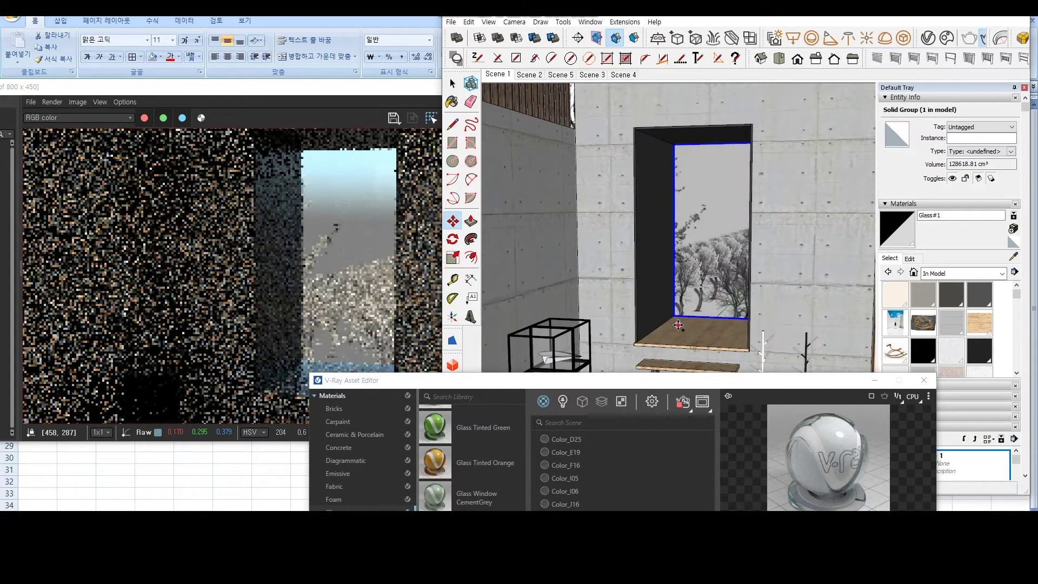
left_click(661, 341)
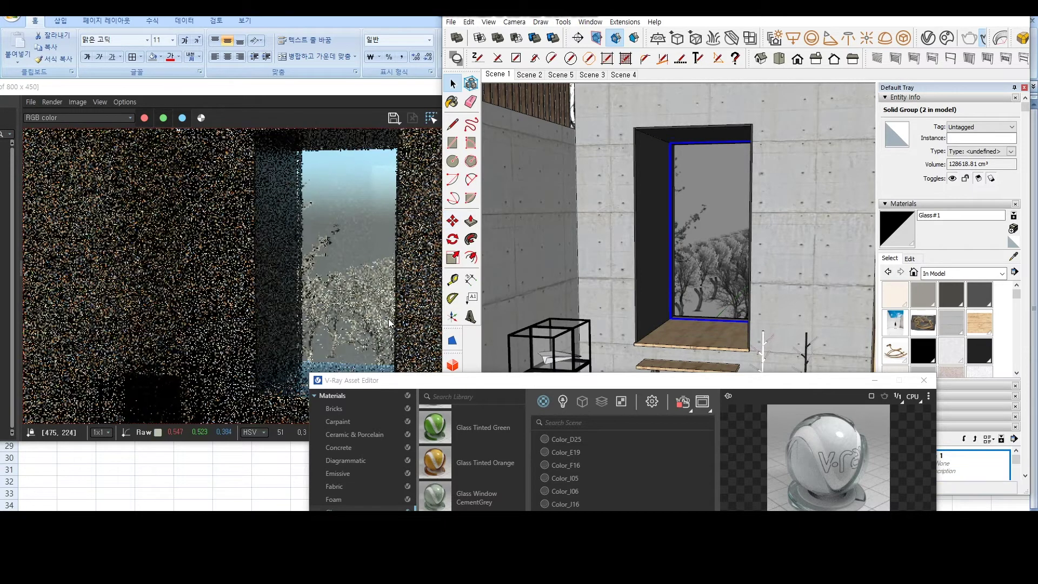
left_click(362, 388)
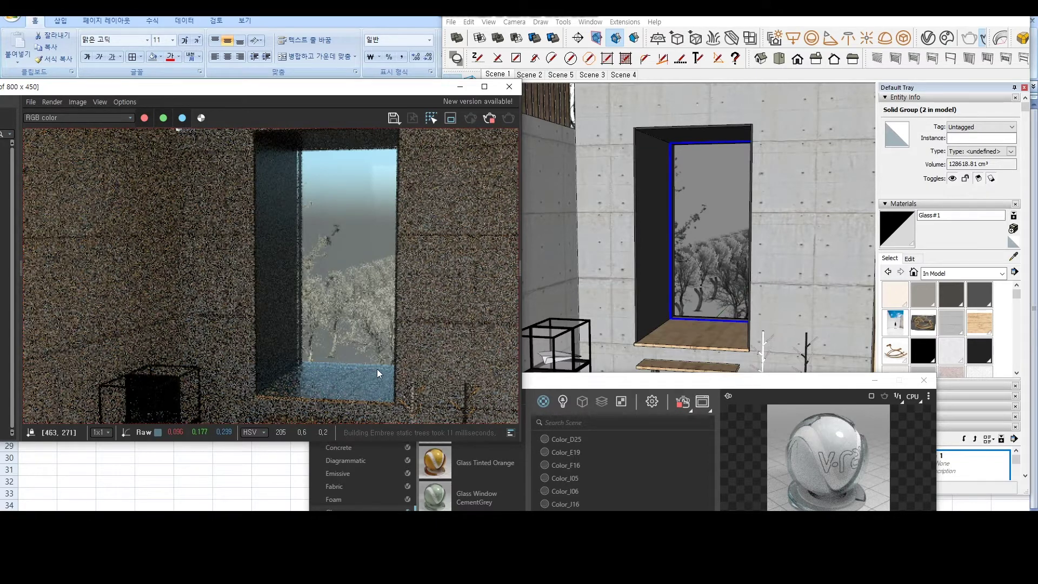
left_click(688, 289)
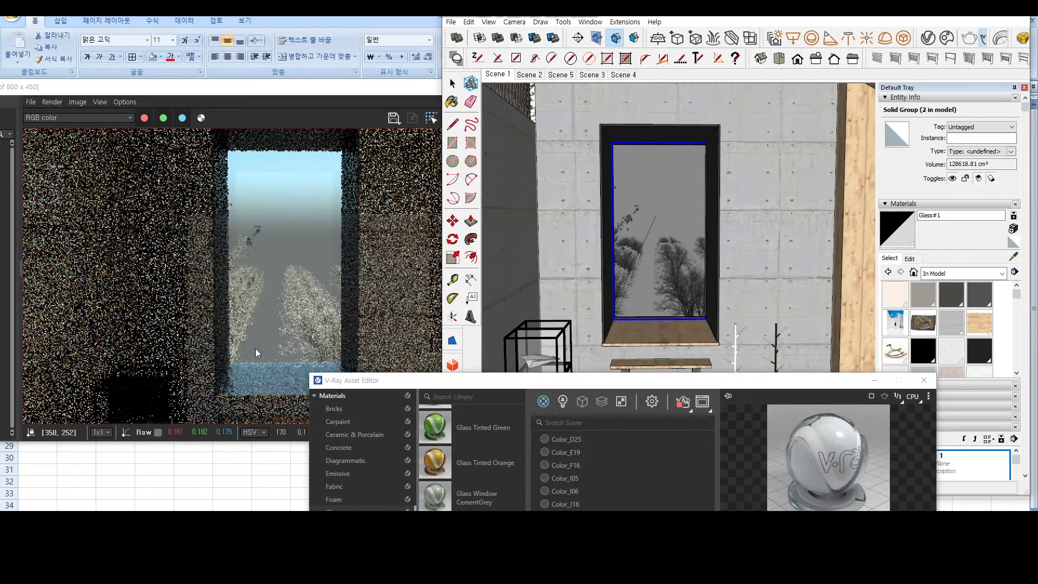
- Orbit out and draw a rectangle over the window box's outer face
scroll(651, 271, "down", 10)
middle_click_drag(651, 272, 750, 212)
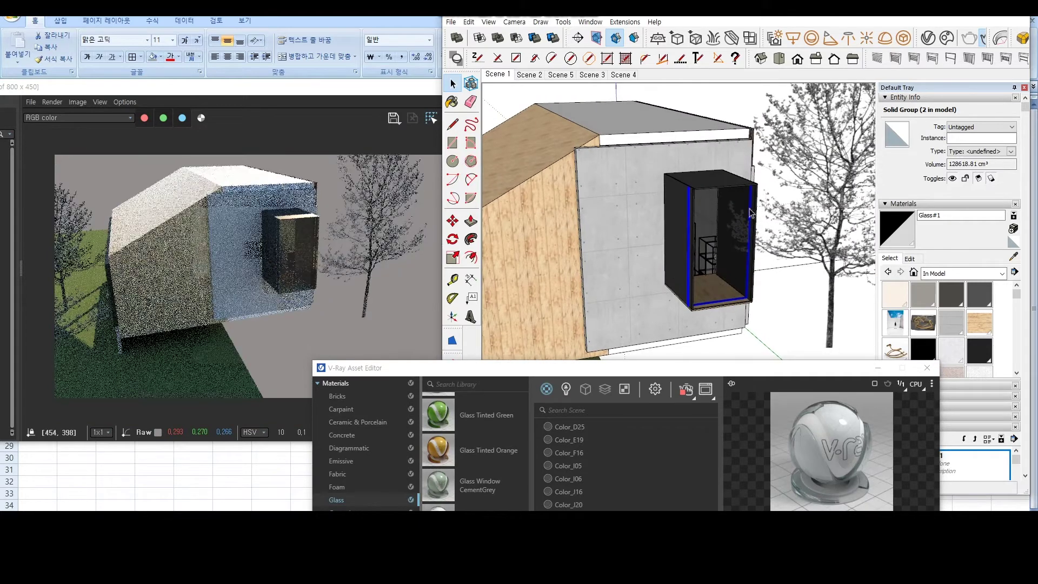
scroll(702, 227, "up", 5)
key("r")
left_click(672, 188)
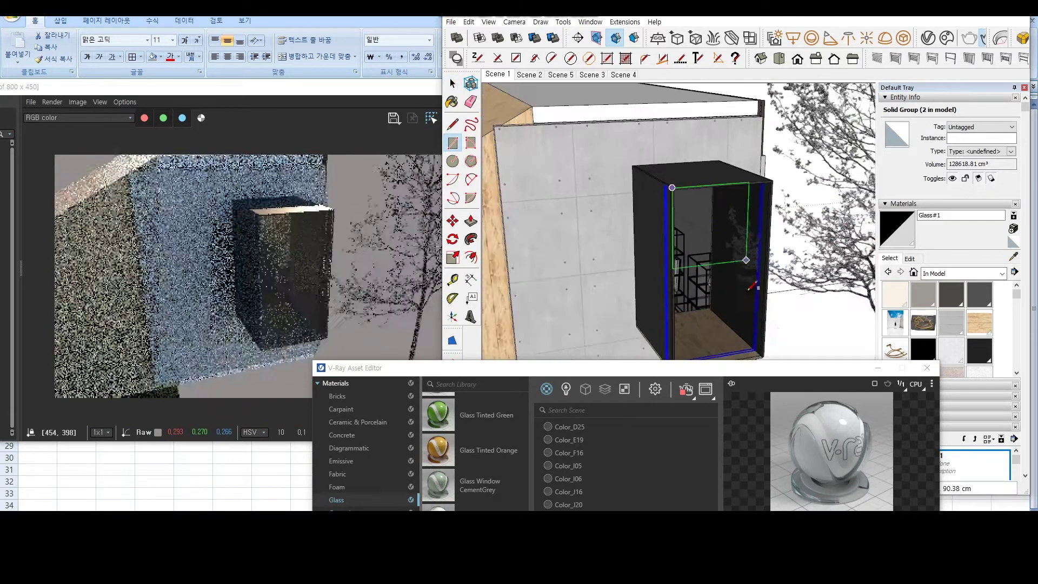
left_click(762, 356)
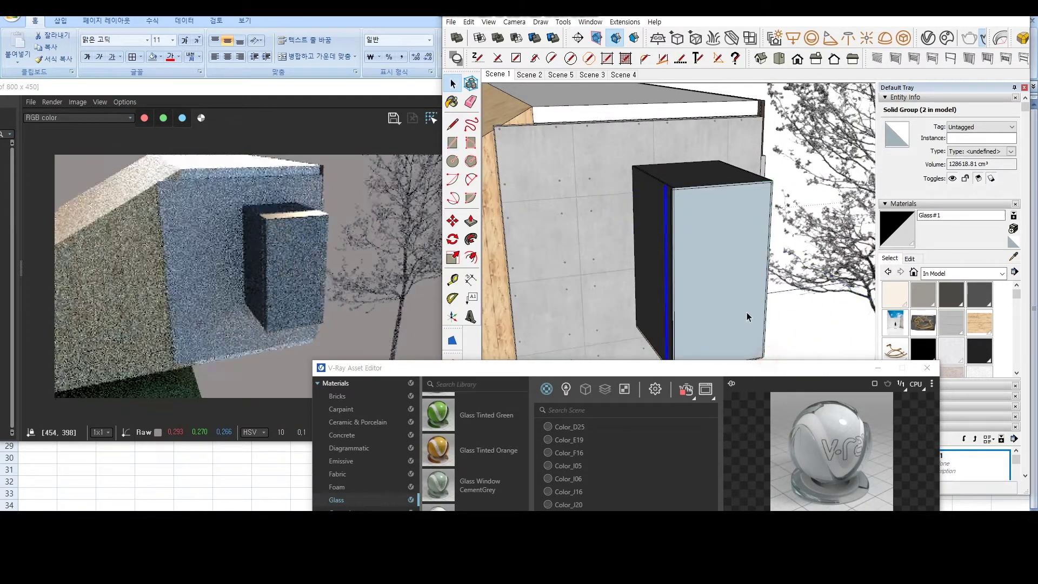
key("space")
- Check the context menus of the new face and box face without choosing anything
right_click(746, 313)
key("Escape")
right_click(725, 290)
key("Escape")
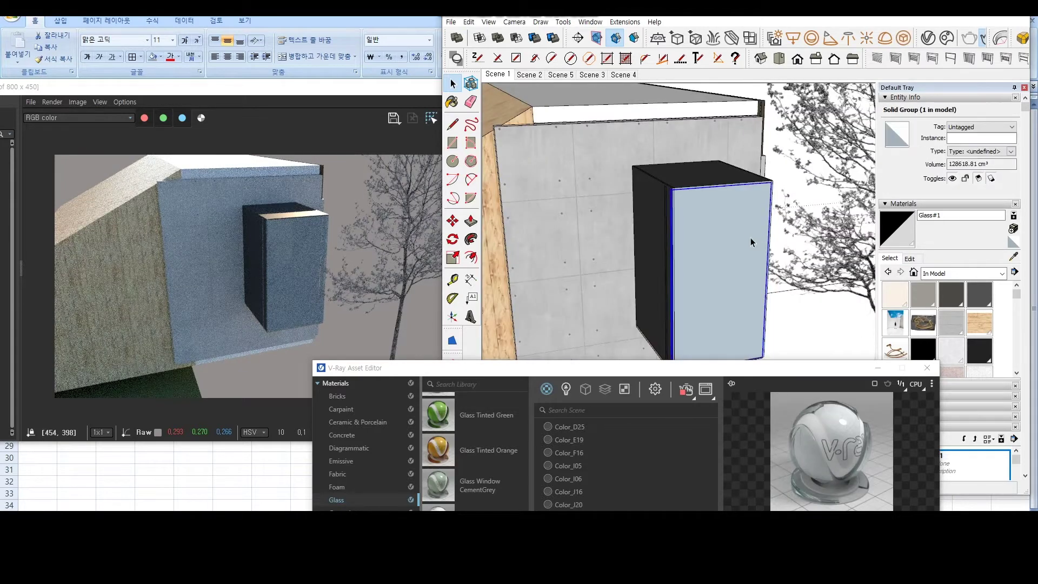
scroll(757, 194, "up", 2)
scroll(796, 185, "up", 2)
scroll(810, 179, "up", 2)
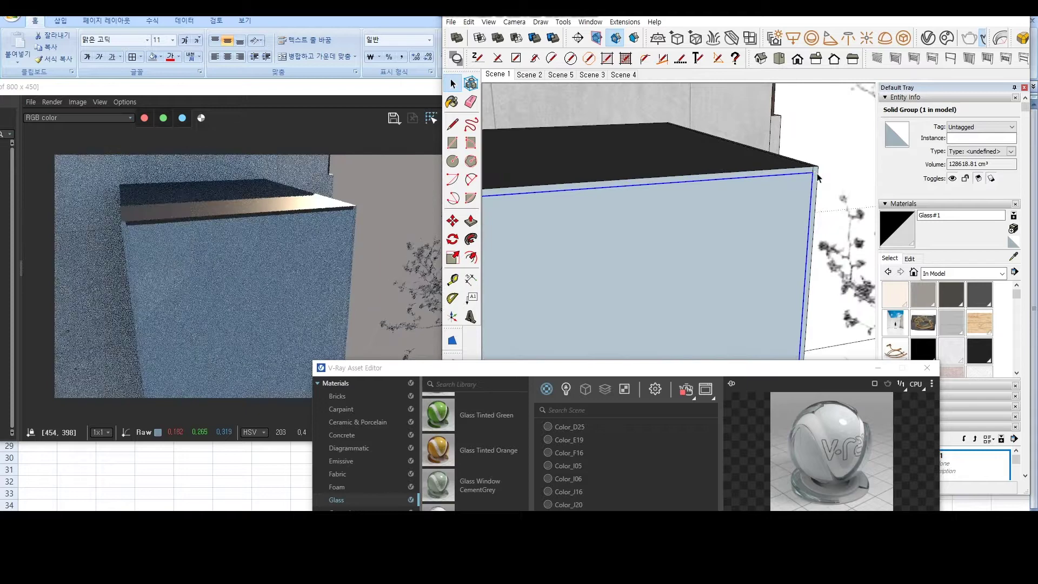
- Inside the box group, pull the front face slightly outward and select it
double_click(818, 178)
key("p")
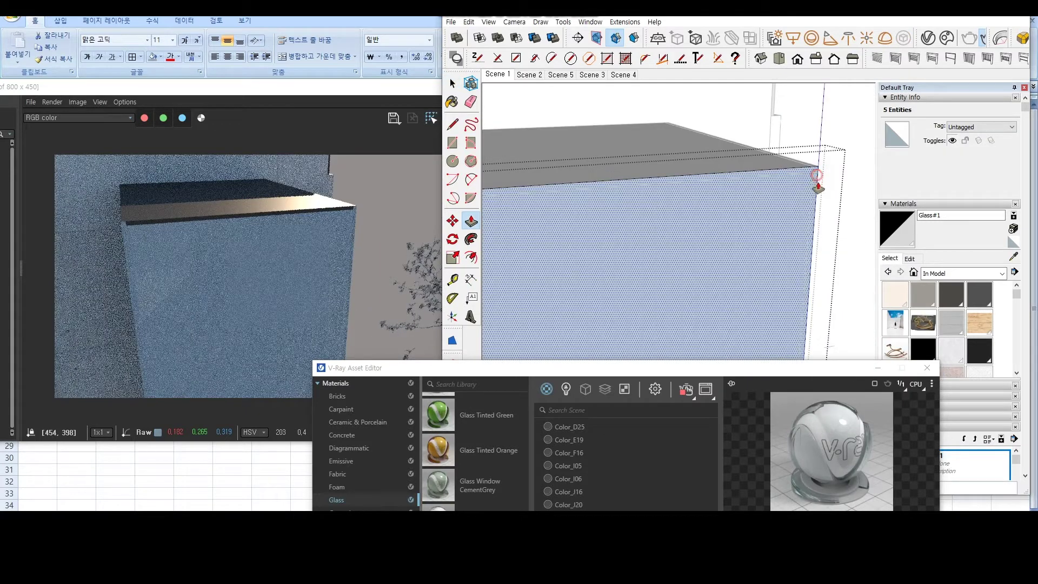
left_click_drag(818, 187, 805, 207)
key("space")
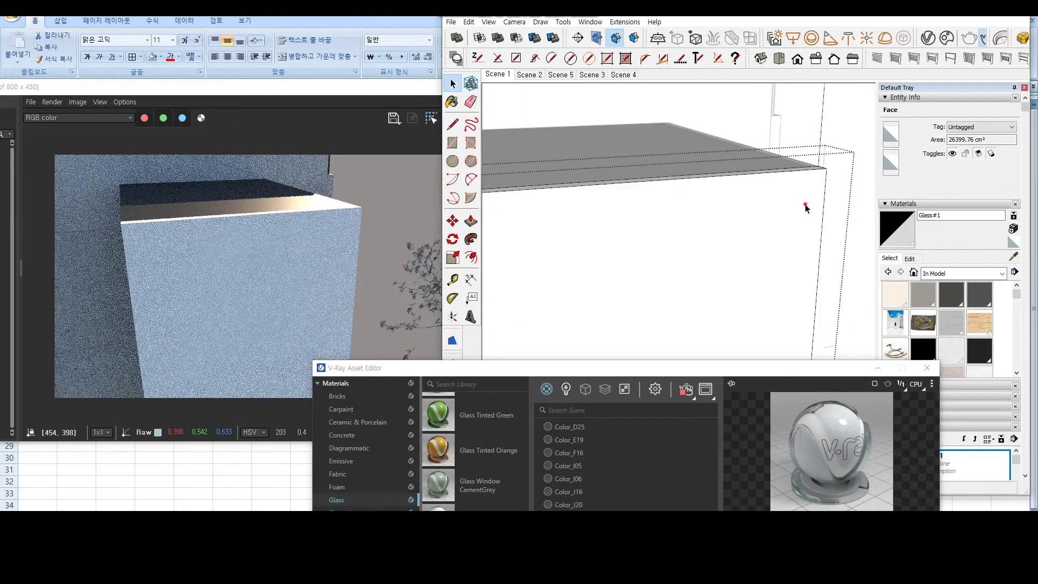
triple_click(805, 207)
- Create a material textured with 10918942.jpg and paint the box's outer face with it
left_click(1013, 230)
type("B")
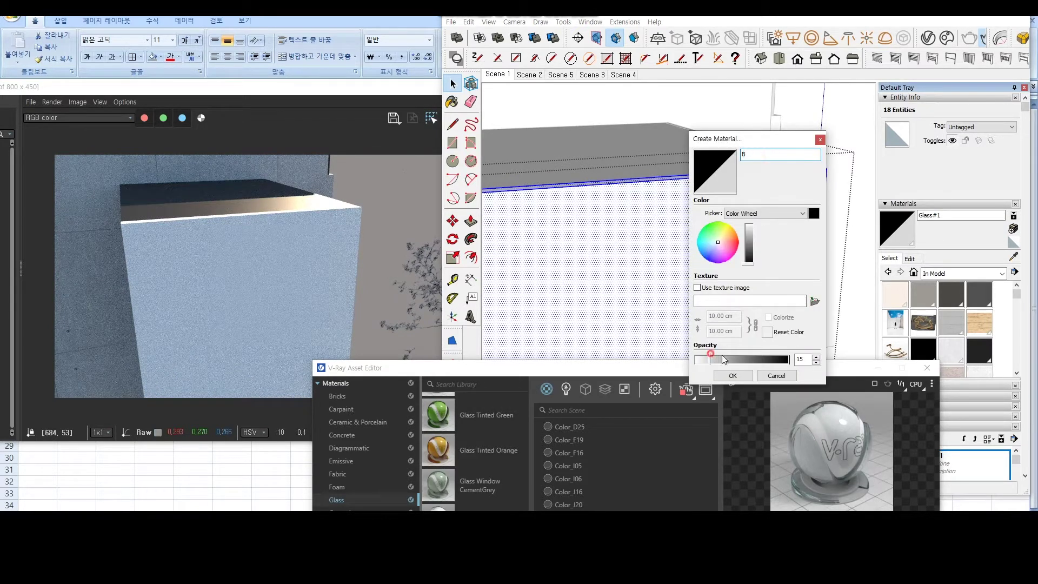
left_click(815, 300)
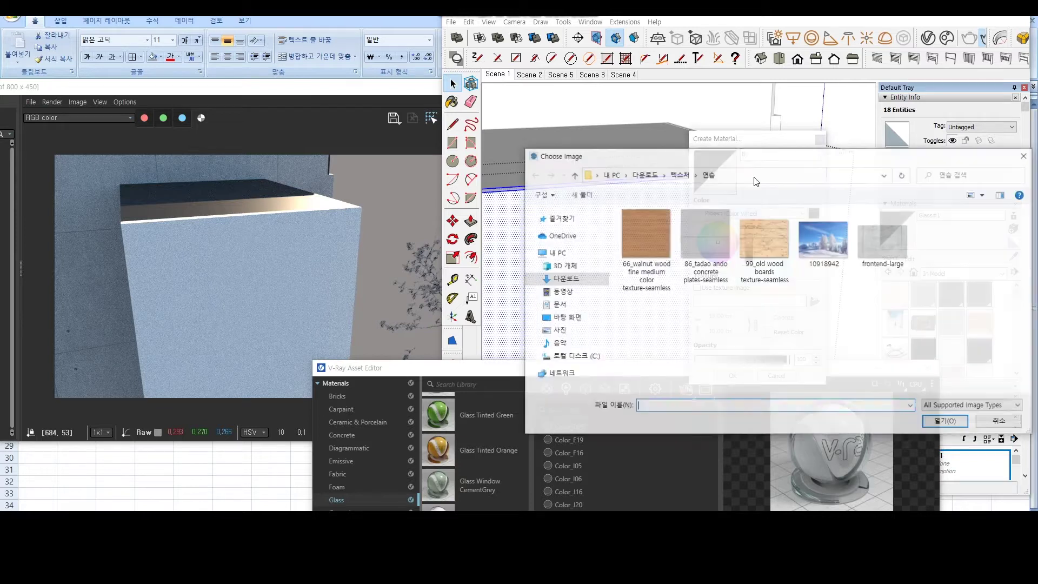
double_click(827, 248)
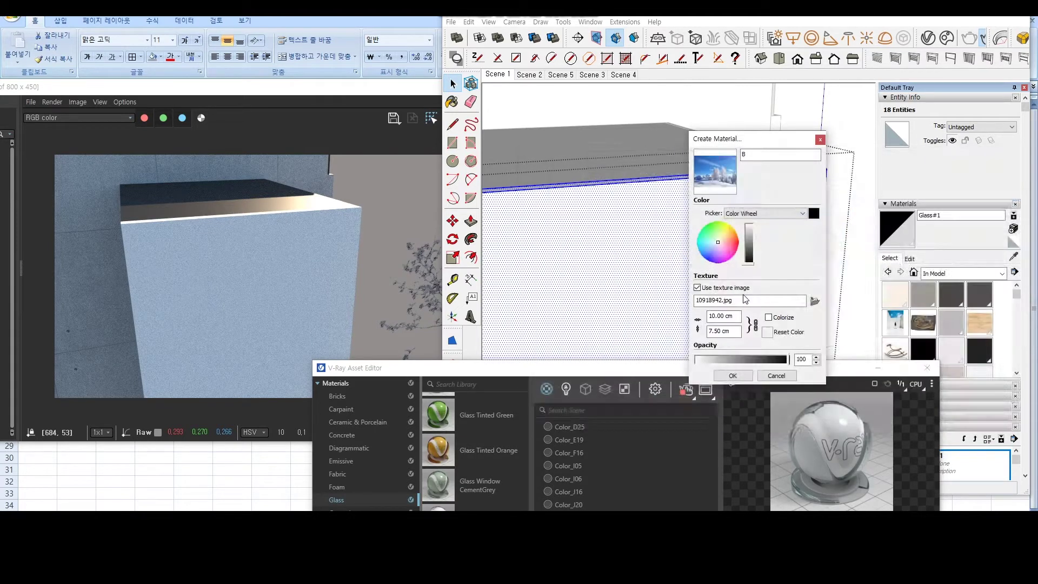
left_click(733, 375)
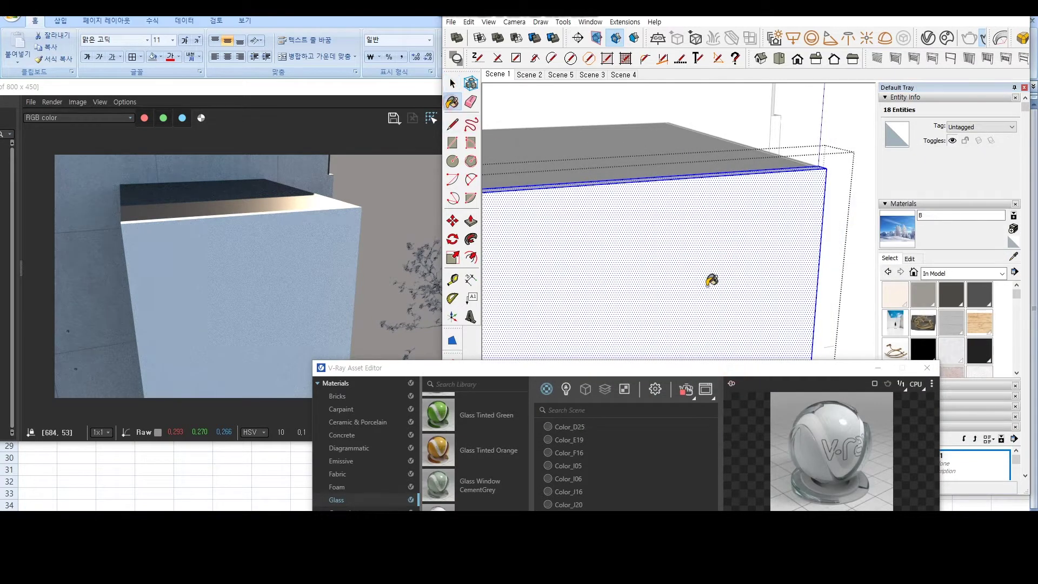
left_click(710, 279)
key("space")
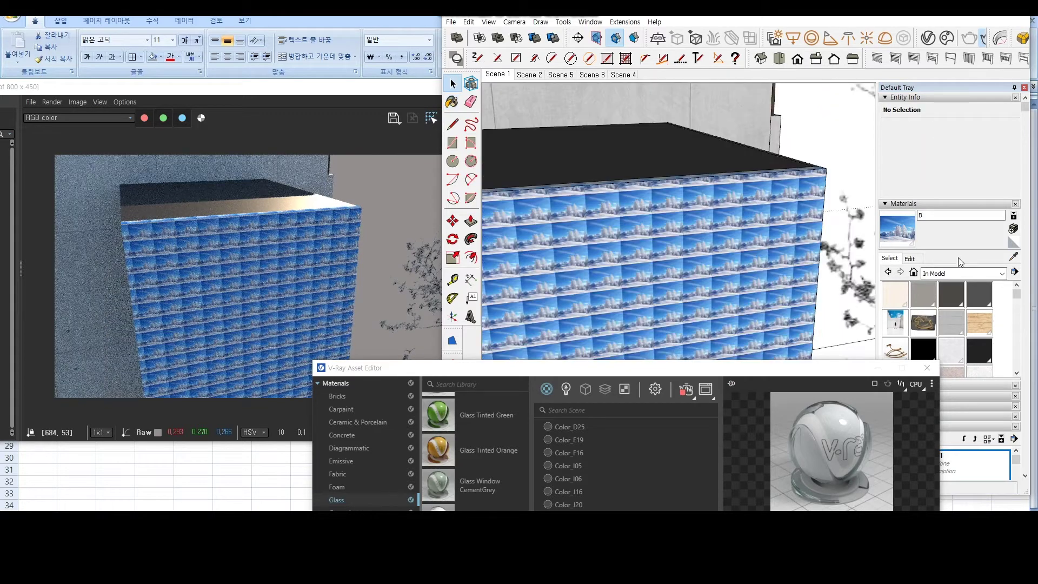
- Orbit around the window box exterior and compare it with the render
middle_click_drag(725, 280, 874, 266)
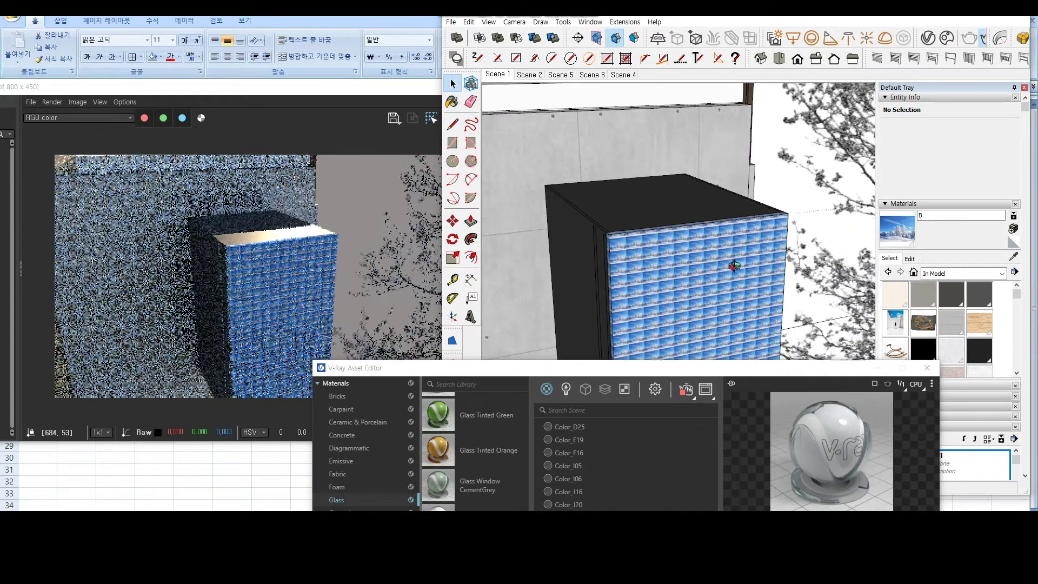
key("space")
middle_click_drag(709, 296, 718, 283)
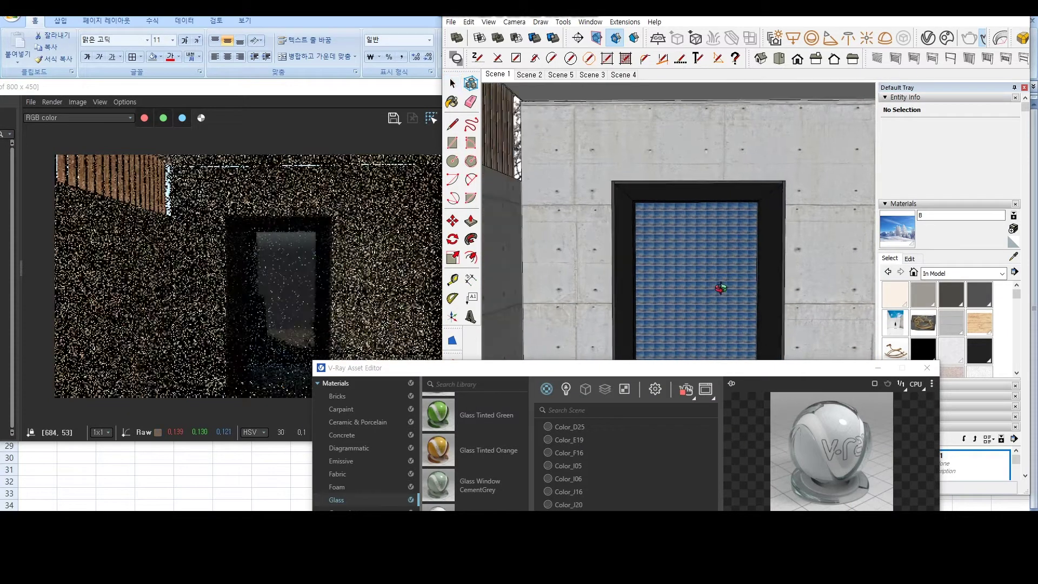
left_click(293, 316)
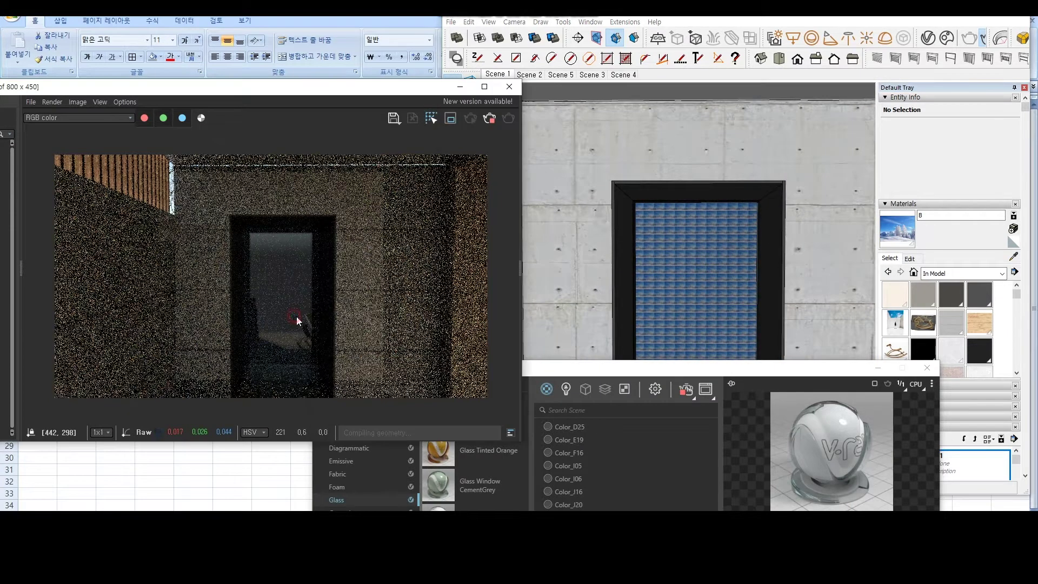
middle_click_drag(627, 304, 545, 300)
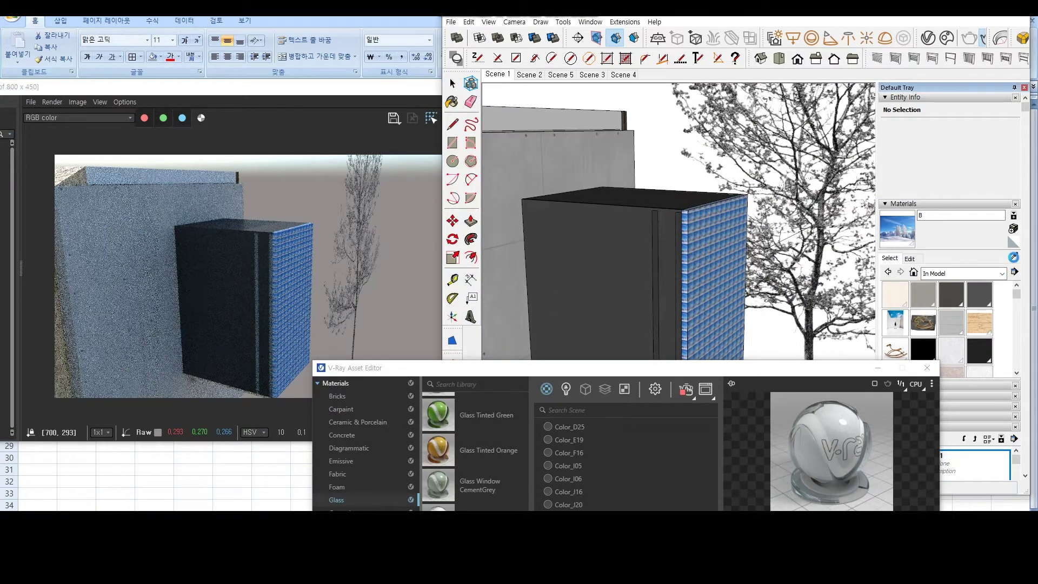
- Open the glass panel group for editing and move the material editor aside
double_click(726, 257)
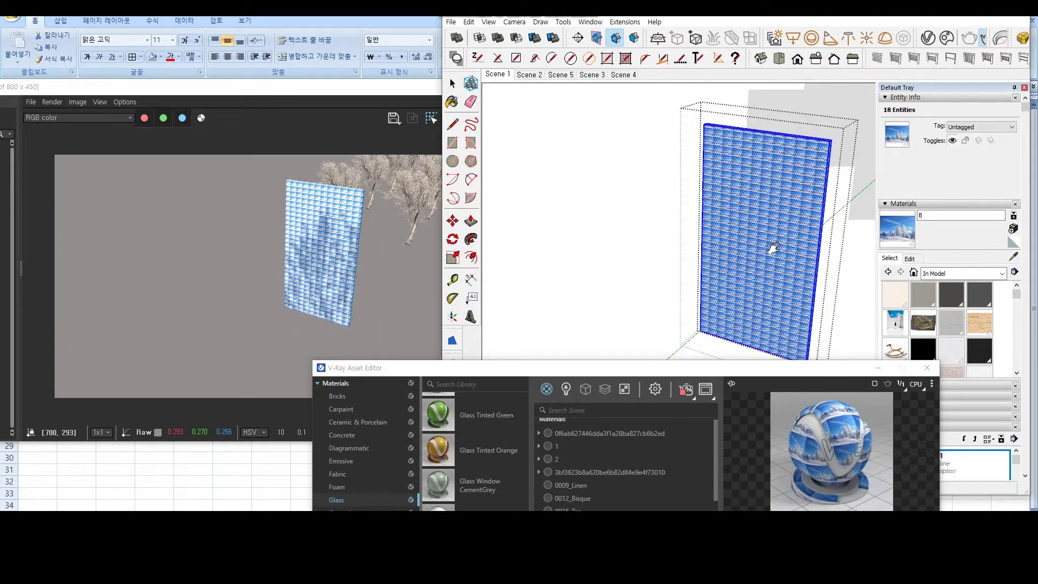
scroll(774, 248, "up", 3)
left_click(913, 260)
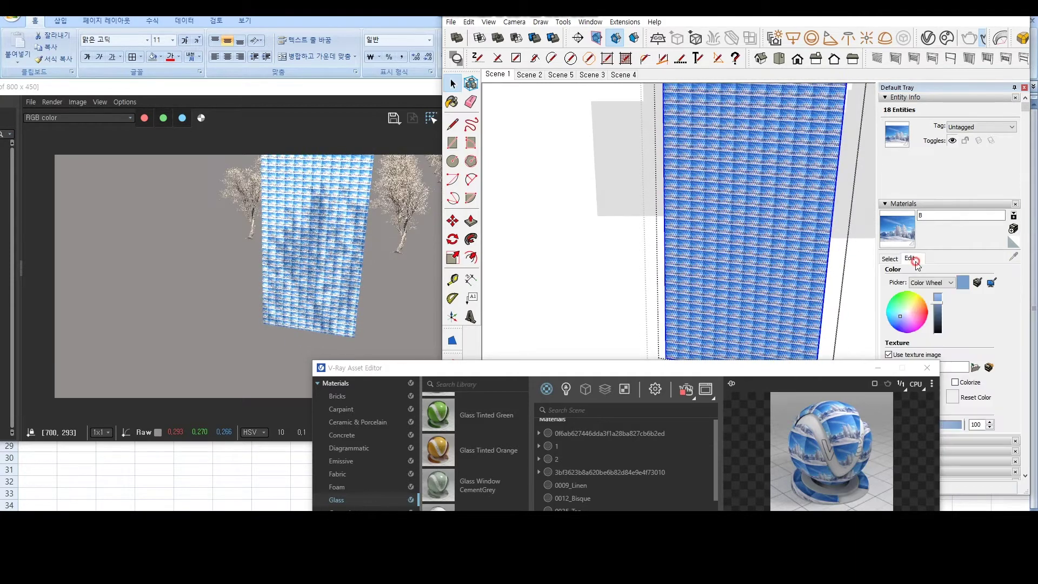
left_click_drag(540, 367, 309, 459)
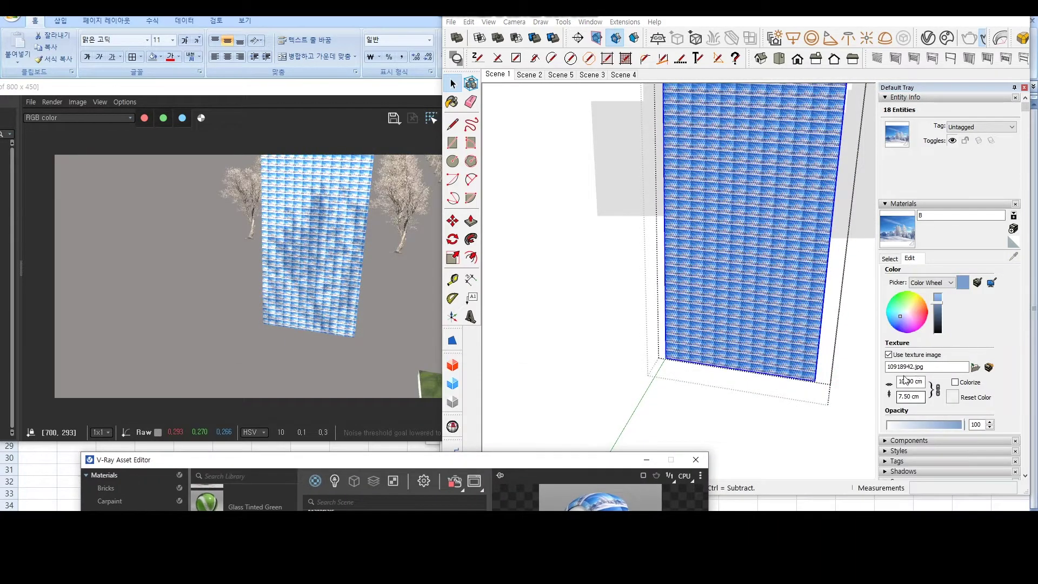
left_click(683, 281)
- Enlarge and shift the snowy texture so one large image covers the glass face
left_click(794, 222)
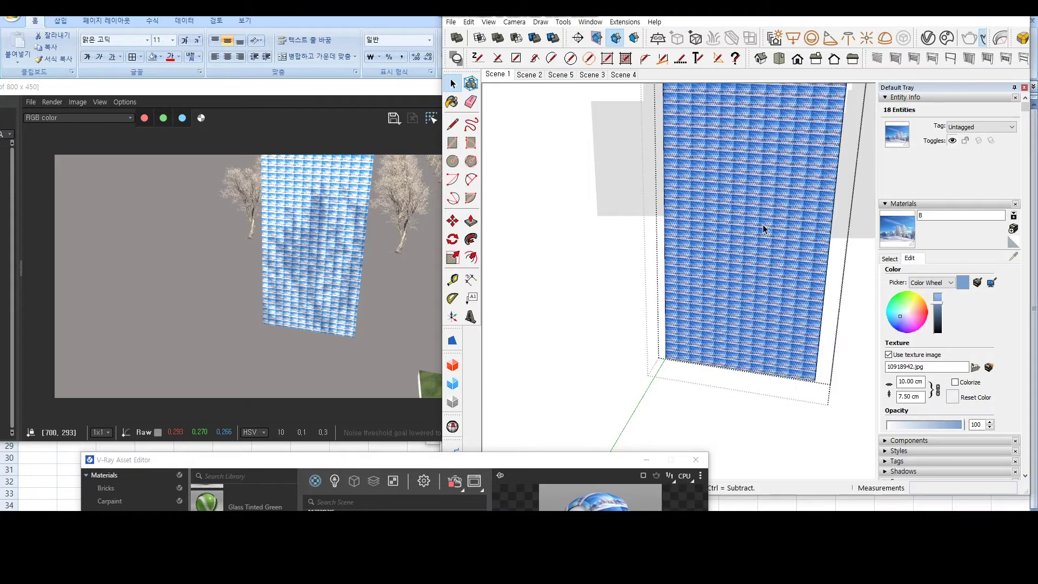
right_click(761, 228)
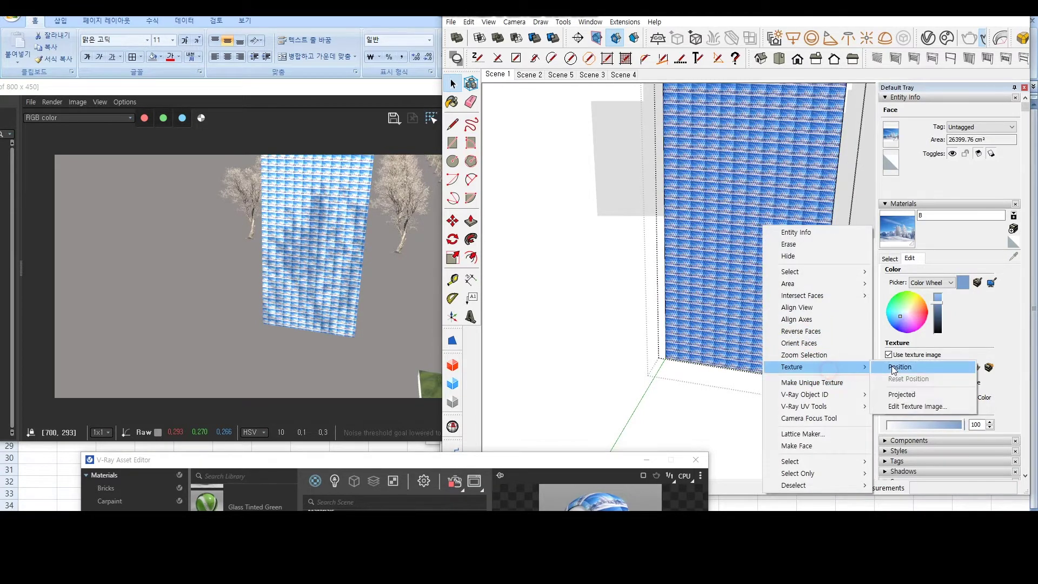
left_click(893, 370)
left_click_drag(765, 263, 872, 258)
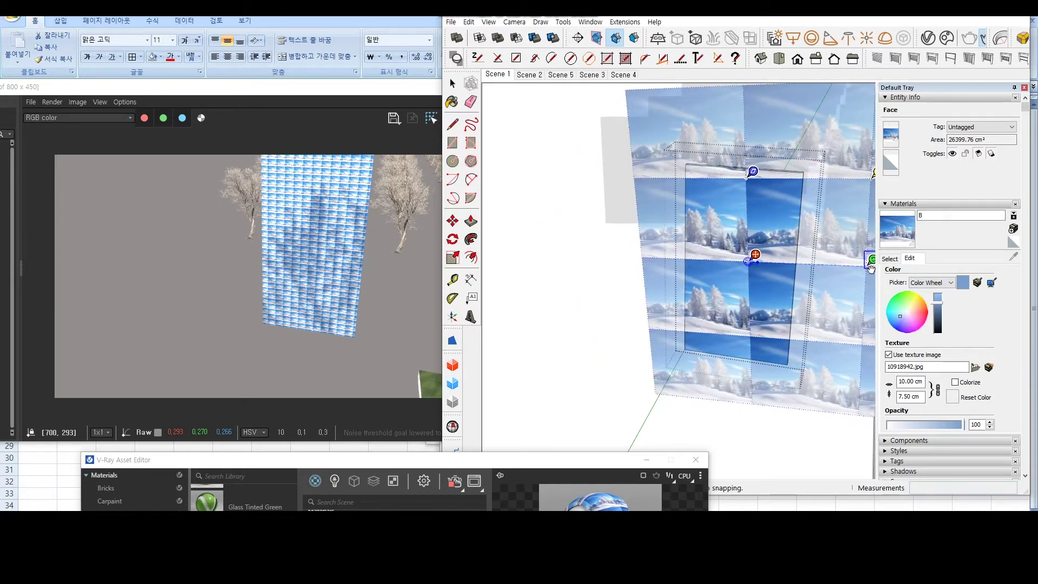
mouse_move(799, 255)
left_mouse_down()
mouse_move(676, 280)
mouse_move(851, 303)
left_mouse_up()
left_click_drag(697, 259, 625, 292)
left_click_drag(780, 338, 873, 352)
left_click_drag(741, 286, 740, 309)
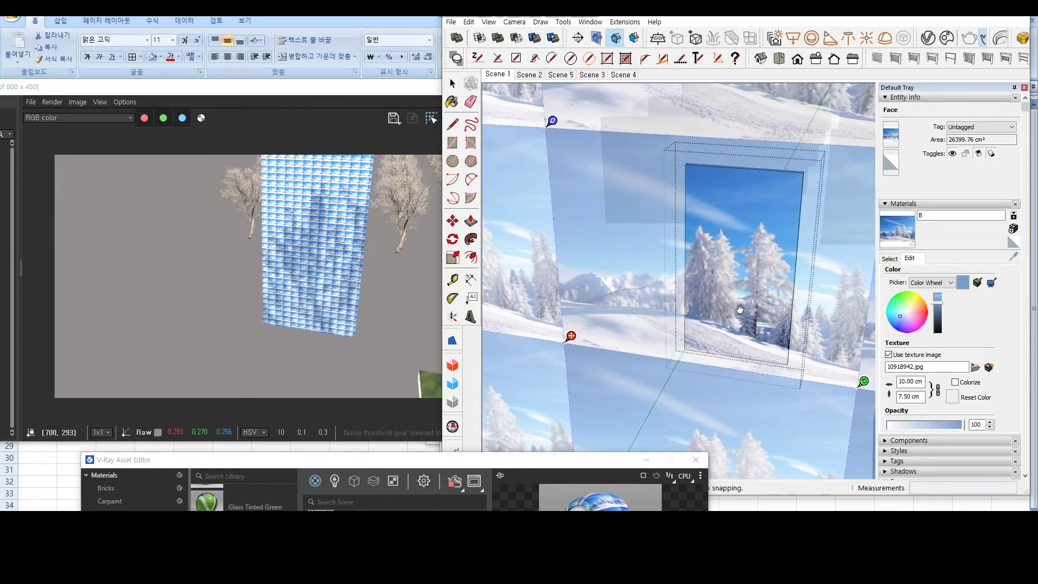
key("Return")
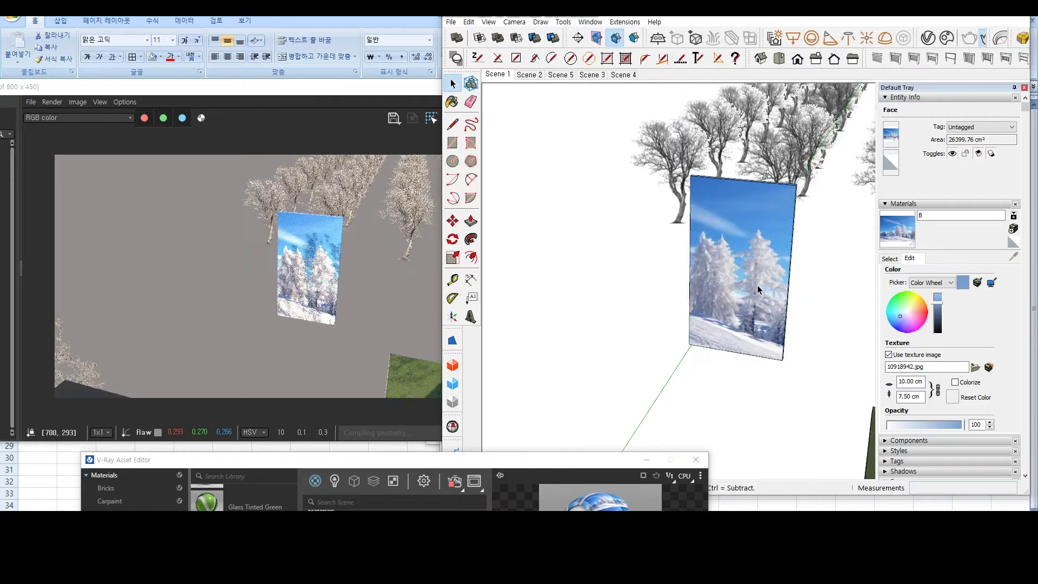
- Move the textured panel 50 cm along the green axis onto the box
left_click(762, 284)
middle_click_drag(762, 285, 693, 313)
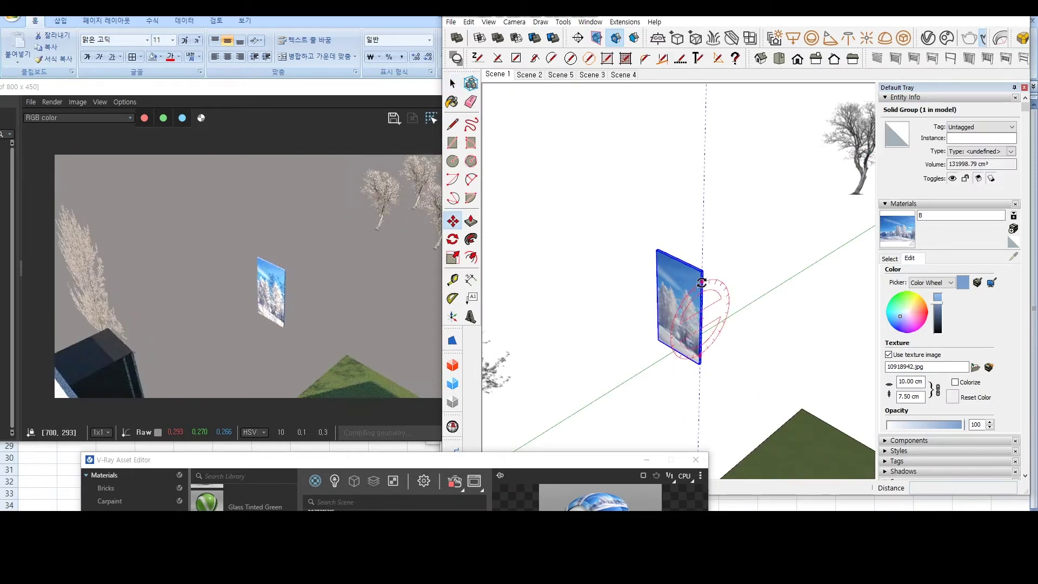
left_click(701, 274)
middle_click_drag(701, 274, 676, 292)
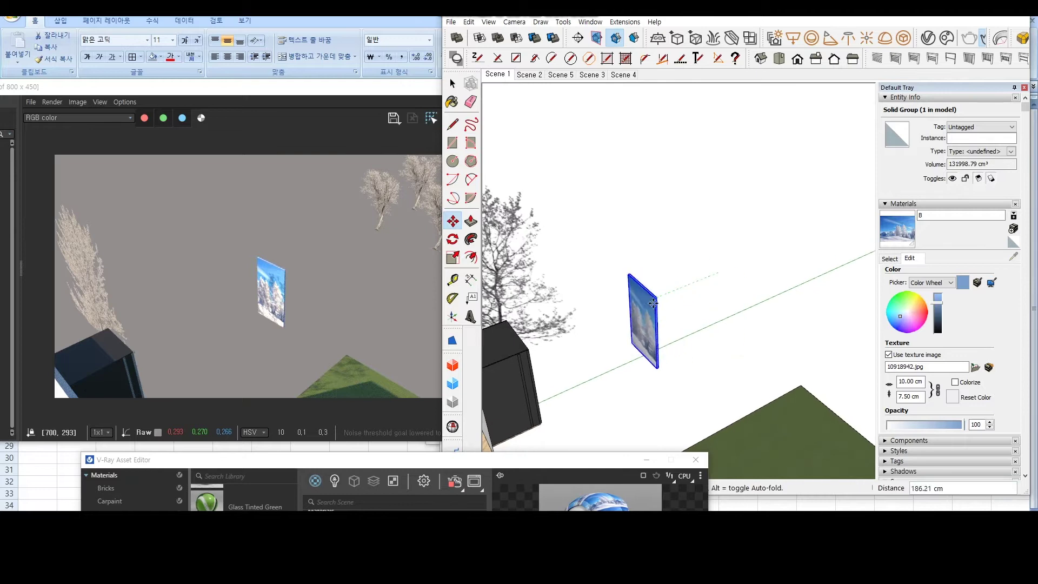
key("Return")
key("space")
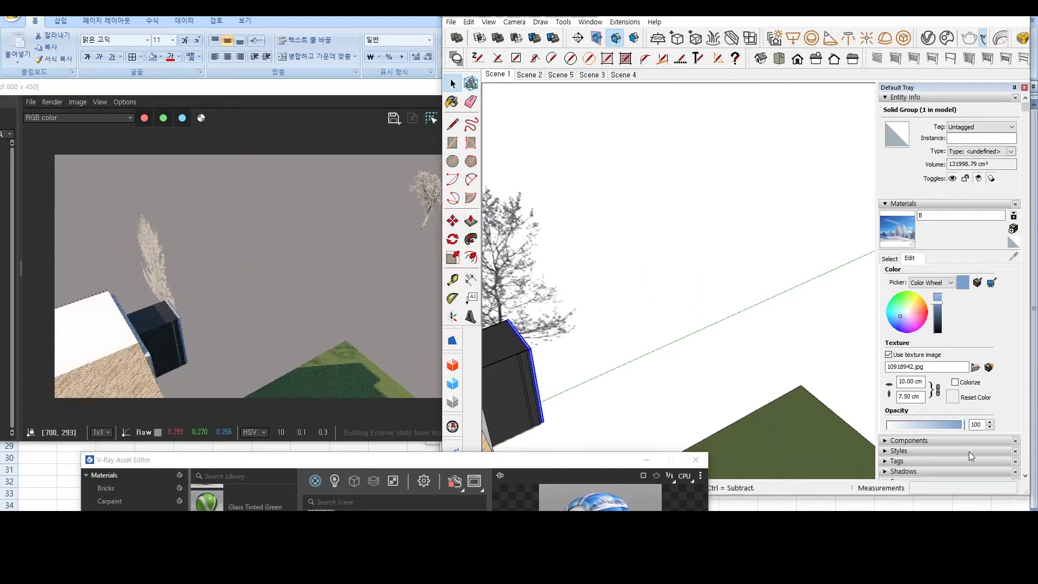
- Switch to the Scene 1 bedroom view and open the window group for editing
scroll(969, 370, "down", 3)
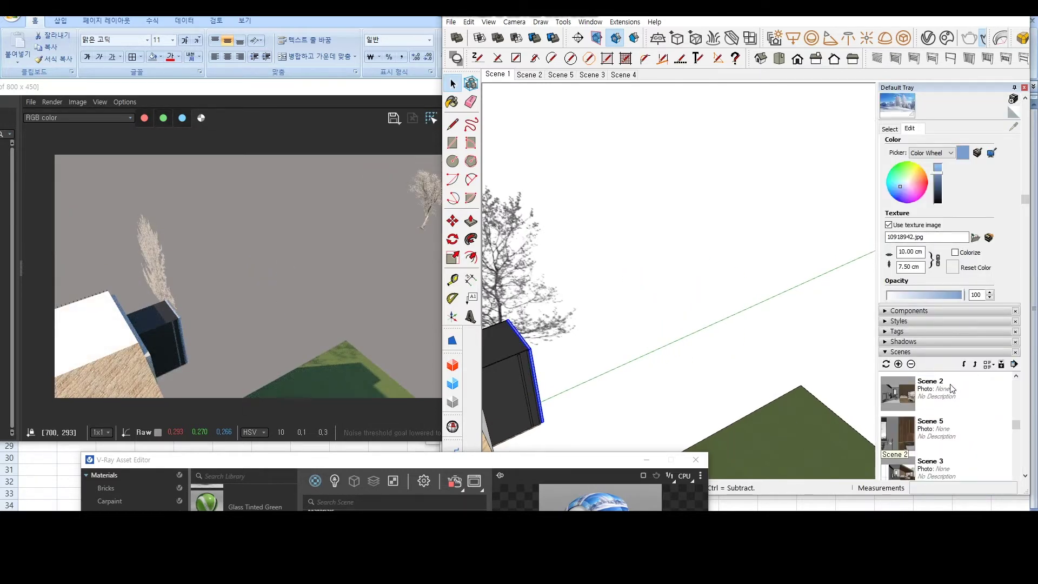
double_click(955, 394)
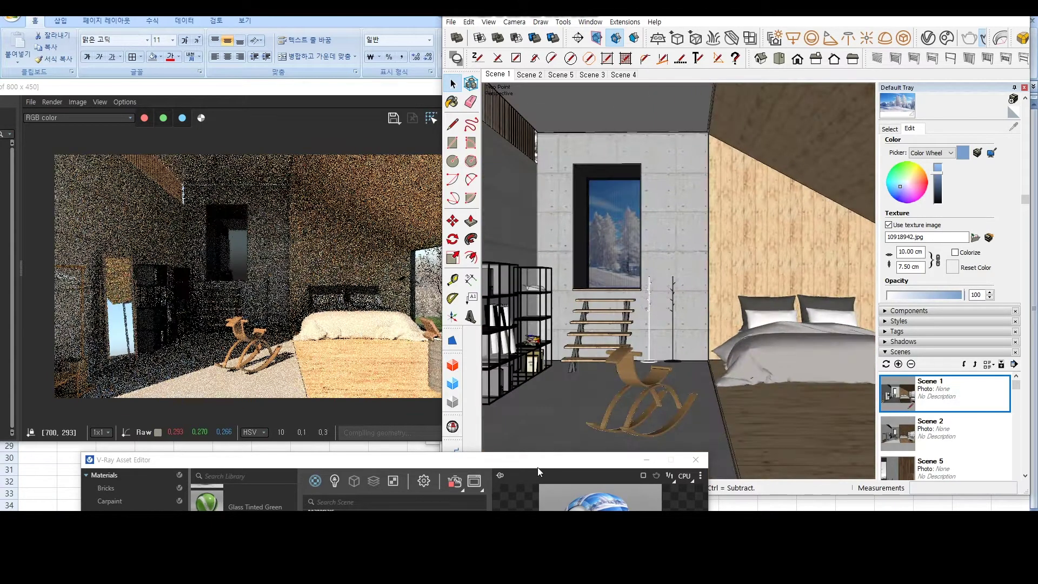
scroll(238, 254, "up", 2)
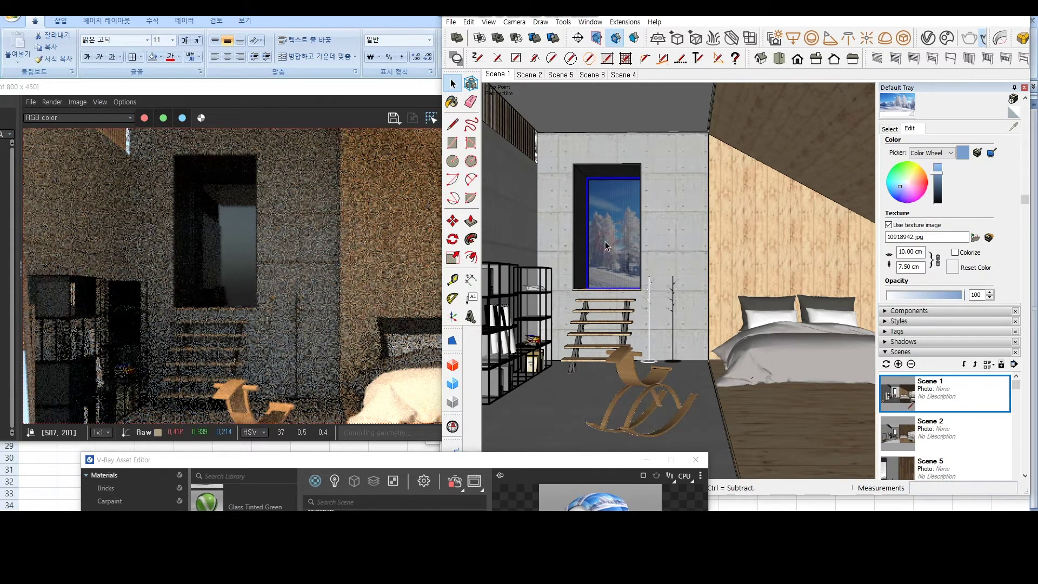
key("Escape")
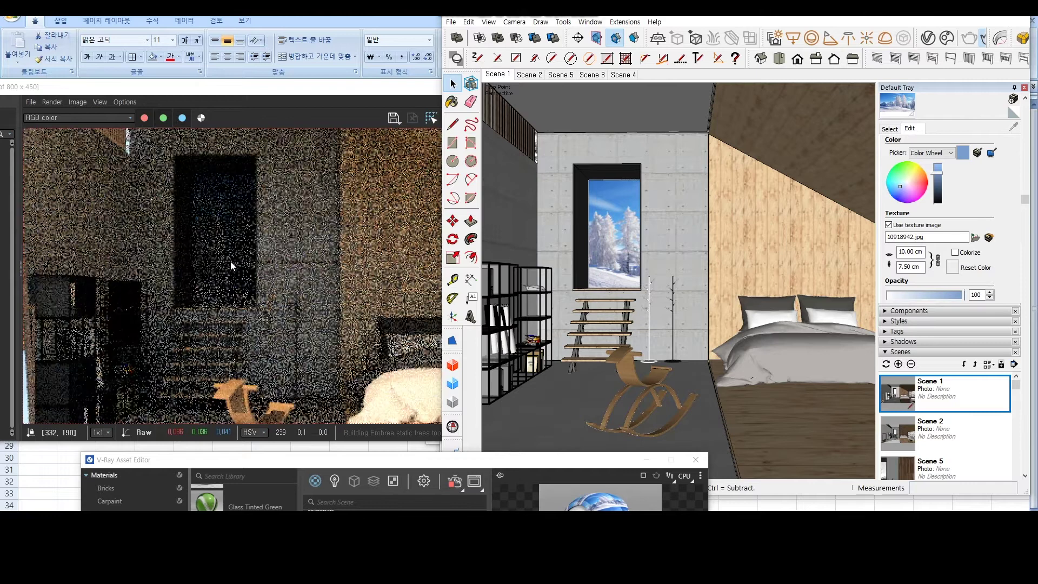
scroll(570, 256, "up", 2)
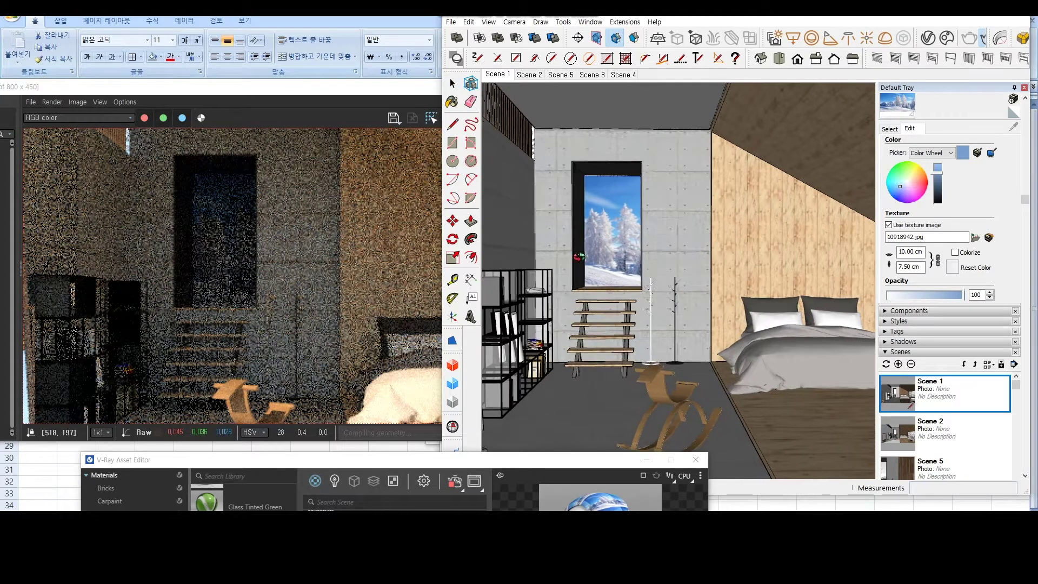
scroll(572, 227, "up", 2)
scroll(574, 198, "up", 2)
scroll(575, 168, "up", 2)
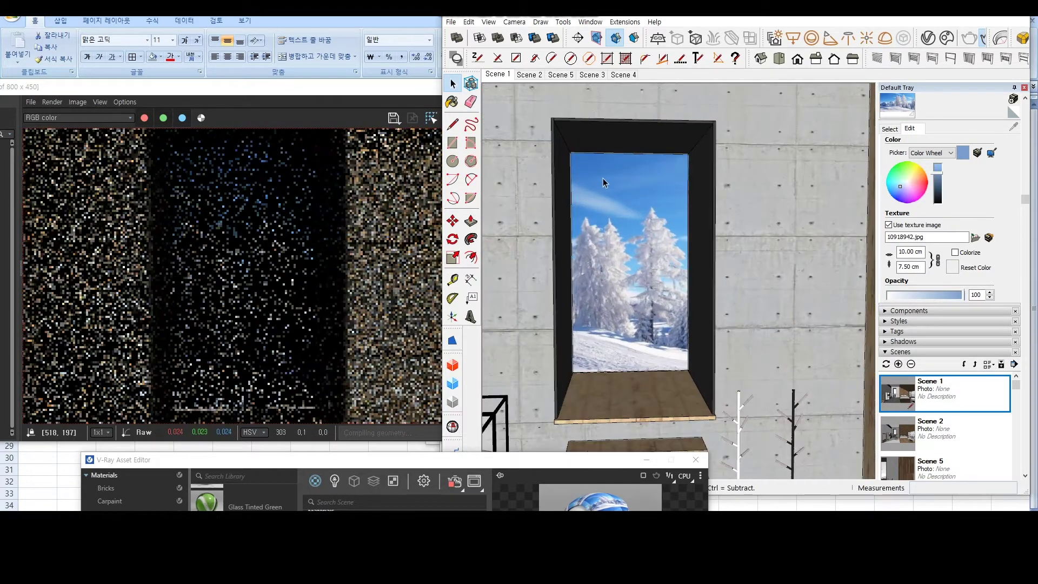
double_click(606, 181)
scroll(951, 194, "up", 3)
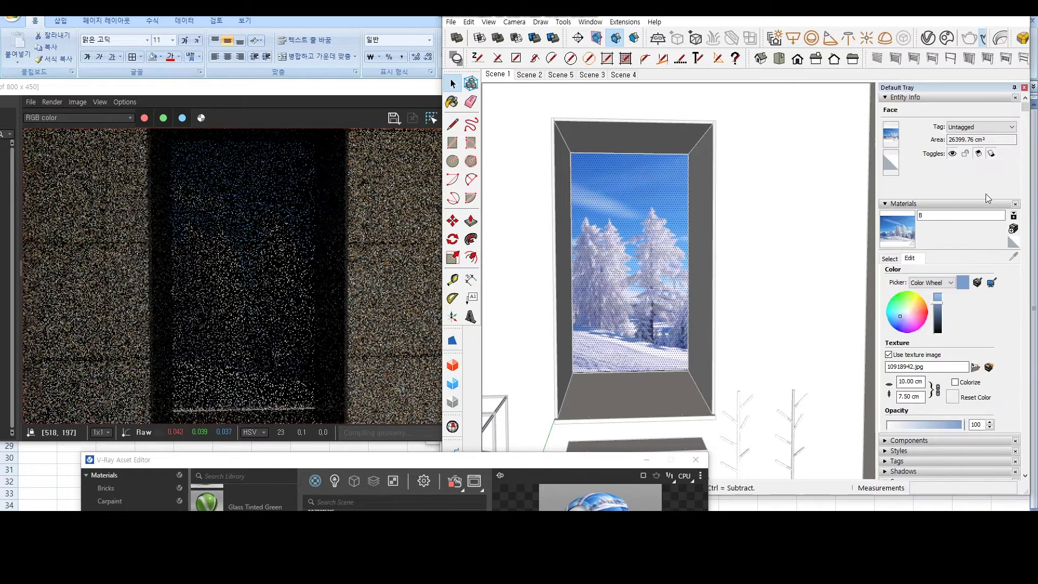
left_click(1013, 216)
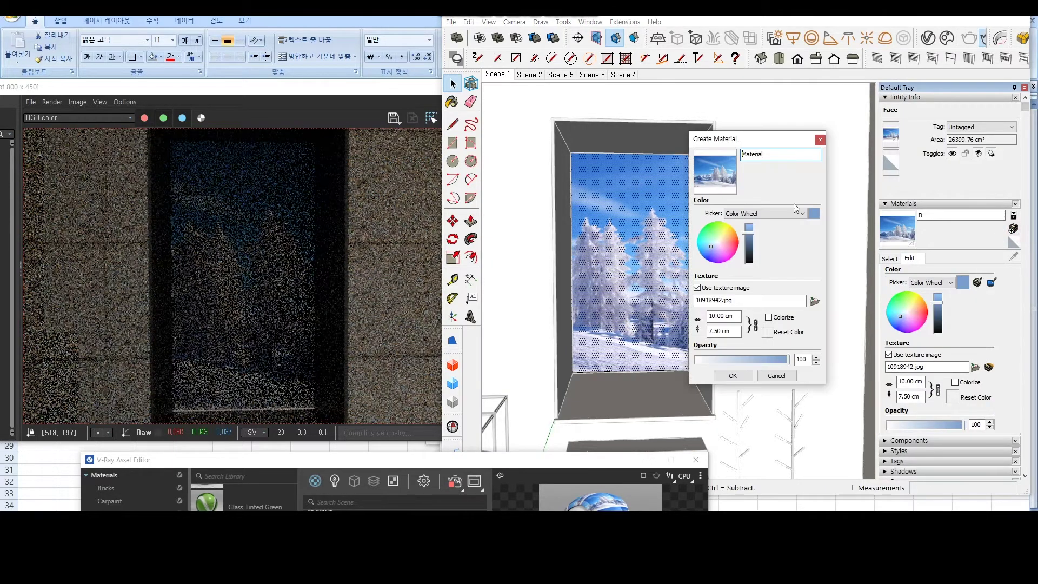
- Add an Emissive layer to the snow material, mapping its colour to the 10918942.jpg bitmap
left_click(820, 140)
left_click_drag(587, 466, 893, 160)
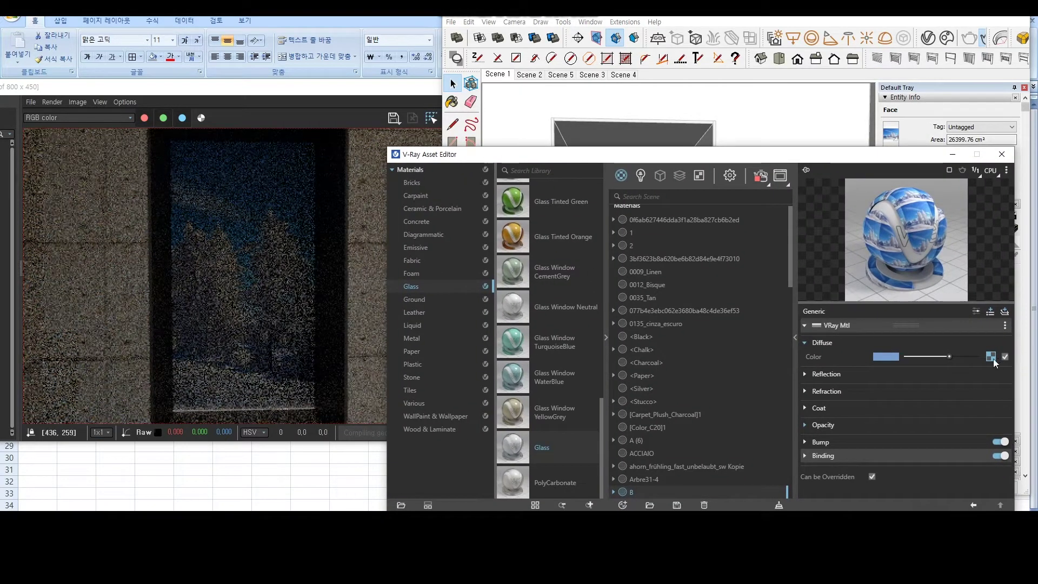
left_click(1003, 312)
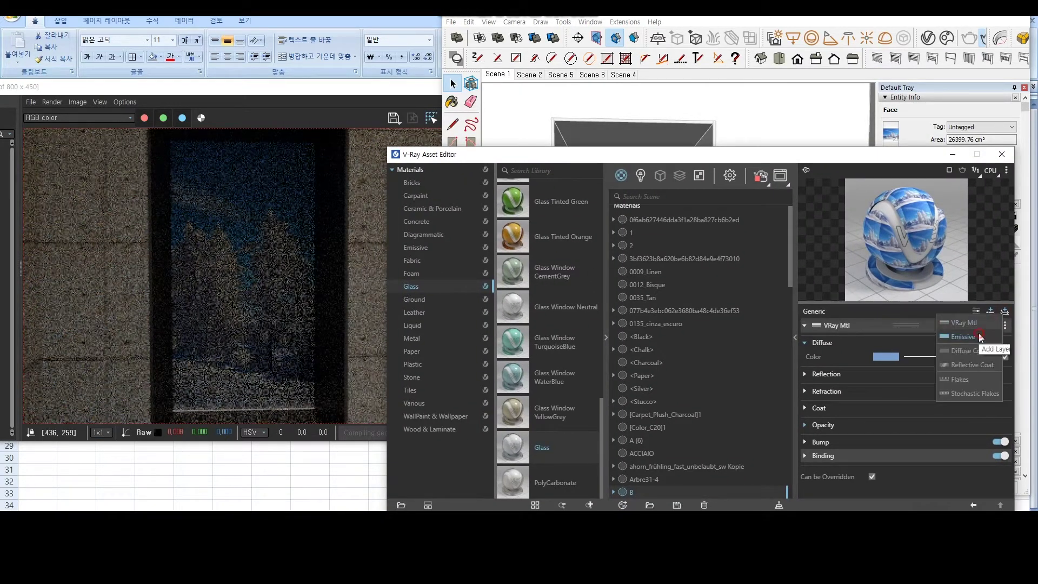
left_click(929, 379)
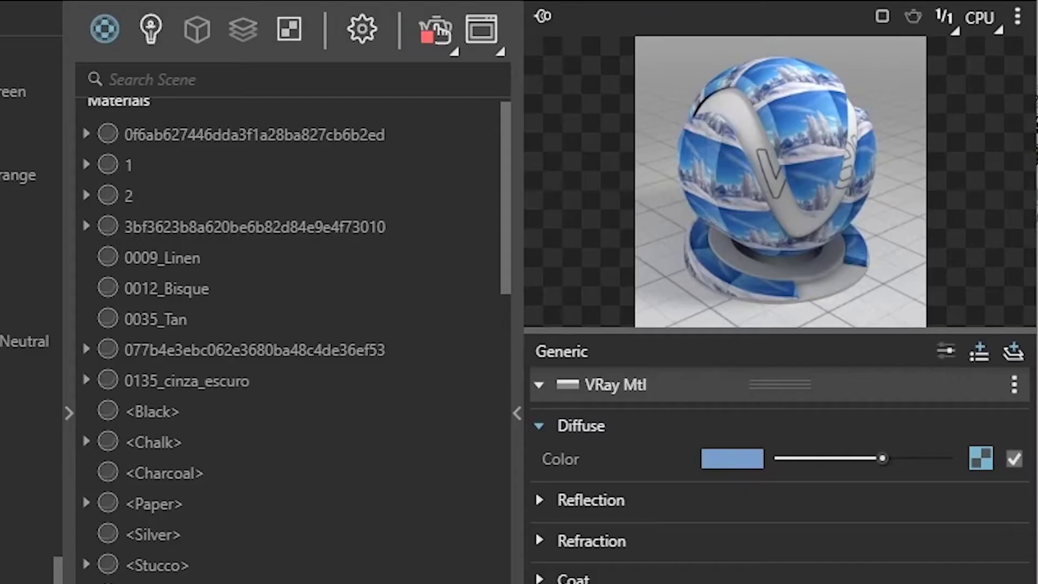
left_click(1011, 356)
left_click(952, 412)
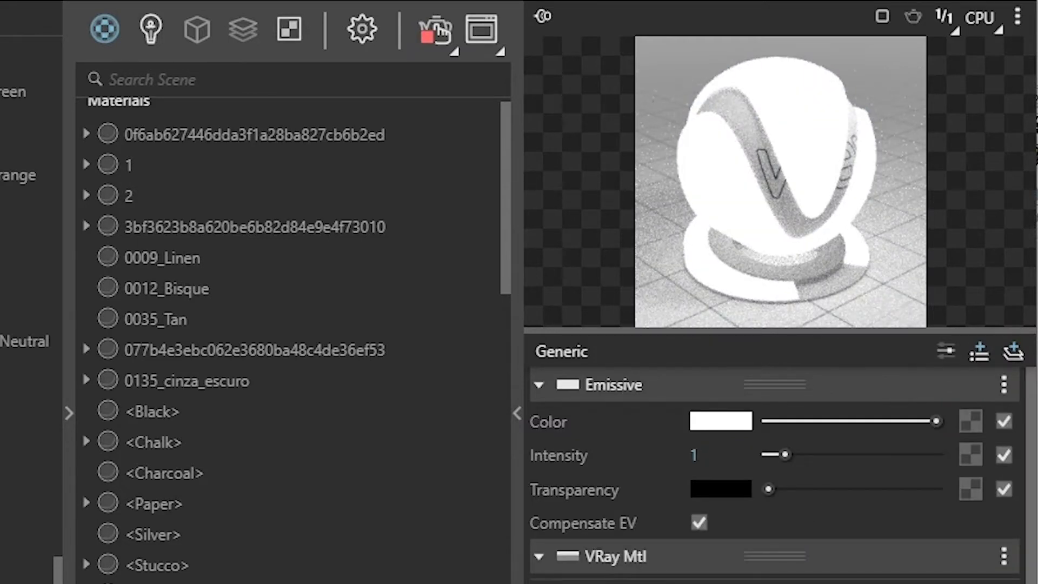
left_click(980, 426)
left_click(934, 53)
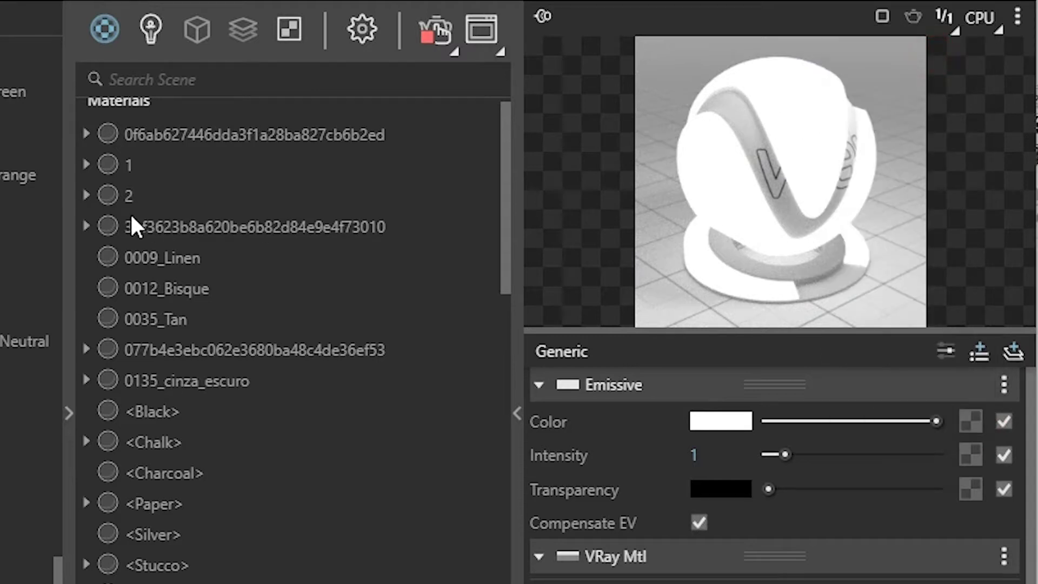
double_click(317, 208)
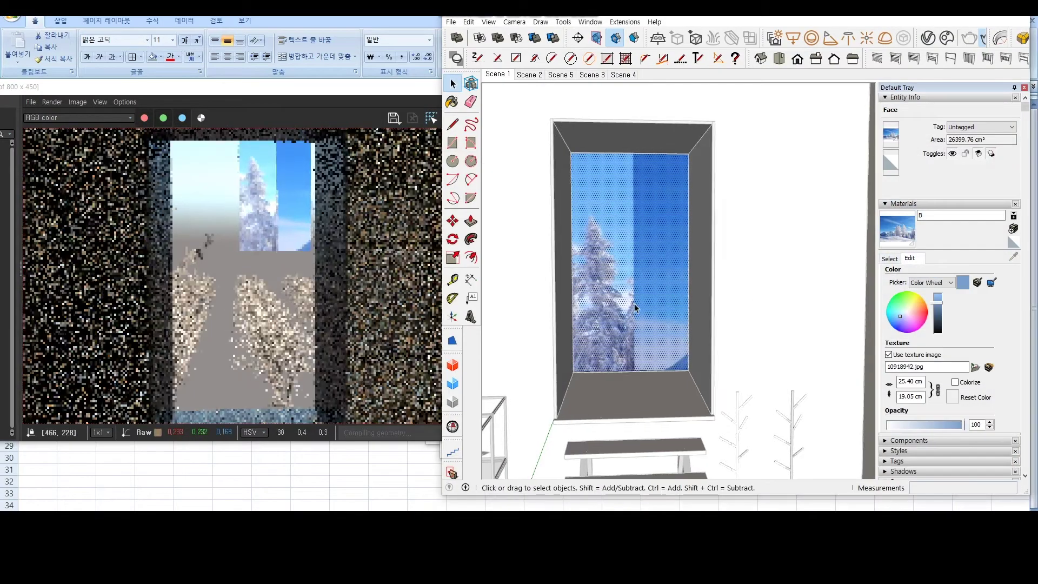
- Slide the snowy-mountain texture so the peaks and frosted trees fill the window
right_click(685, 309)
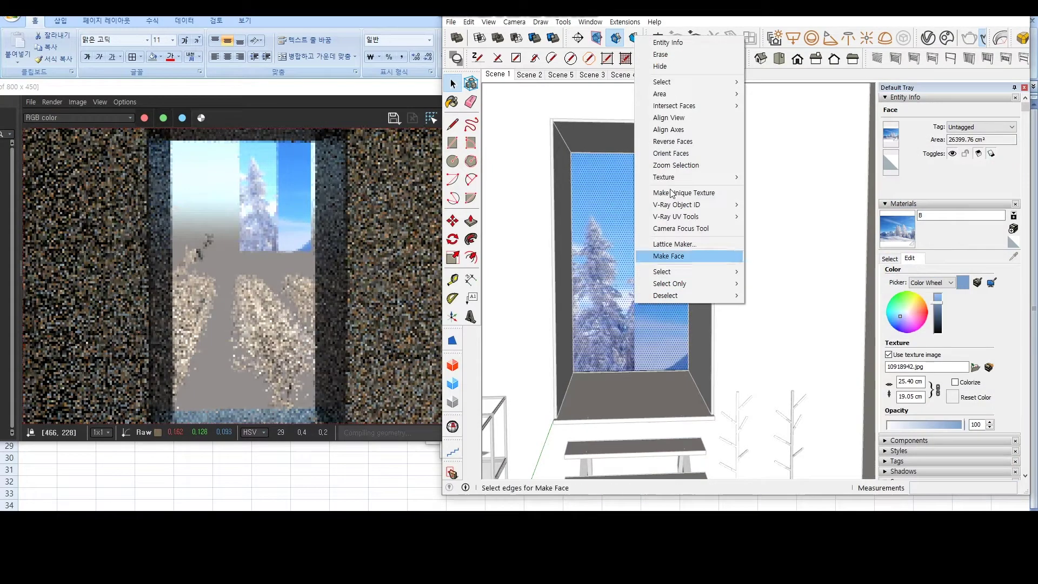
left_click(796, 180)
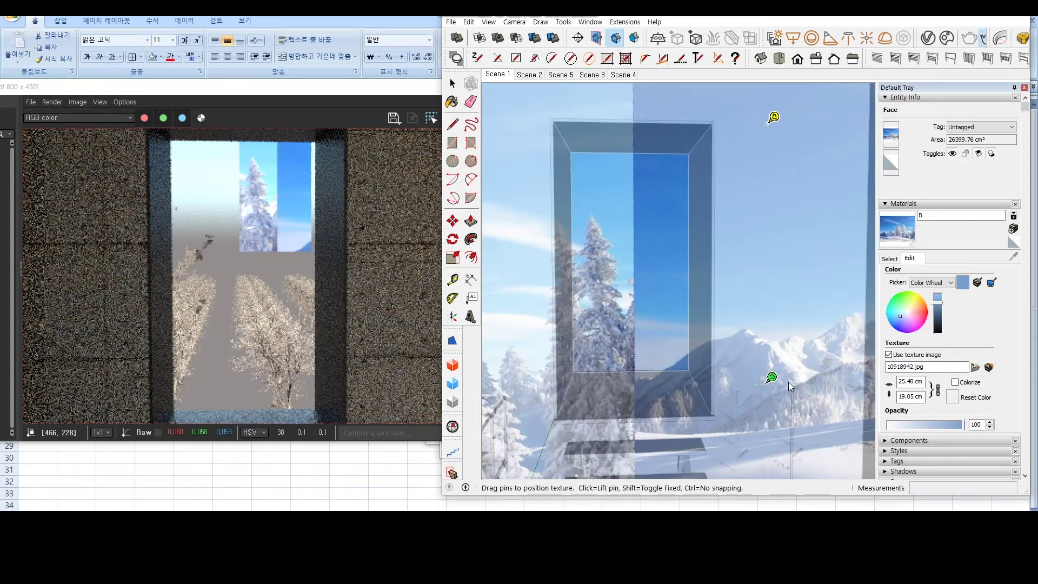
mouse_move(772, 377)
left_mouse_down()
mouse_move(724, 363)
mouse_move(628, 393)
mouse_move(618, 378)
mouse_move(554, 382)
left_mouse_up()
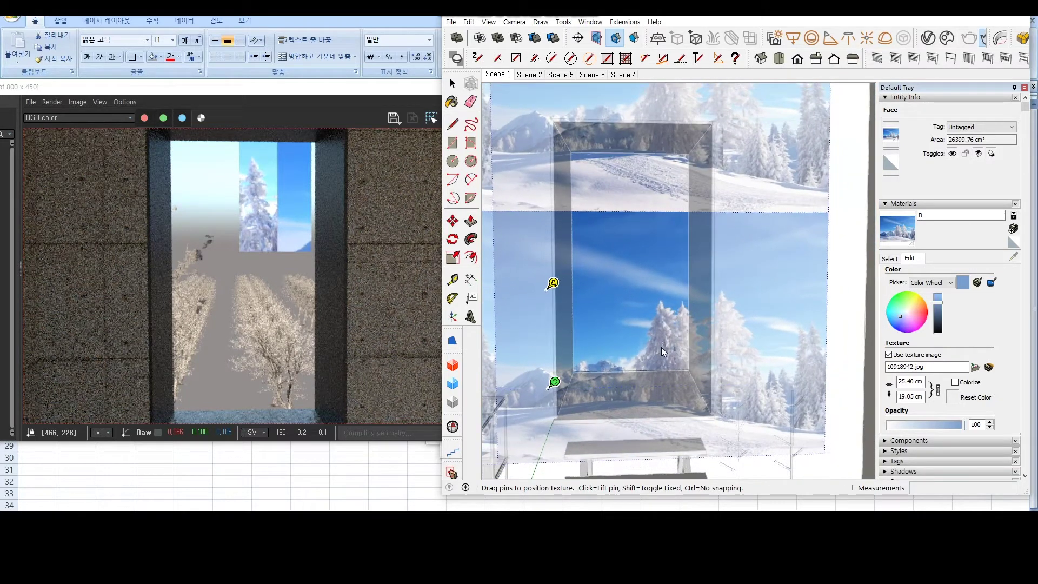
mouse_move(658, 346)
left_mouse_down()
mouse_move(492, 318)
mouse_move(528, 318)
mouse_move(519, 319)
left_mouse_up()
mouse_move(656, 335)
left_mouse_down()
mouse_move(651, 320)
mouse_move(704, 316)
left_mouse_up()
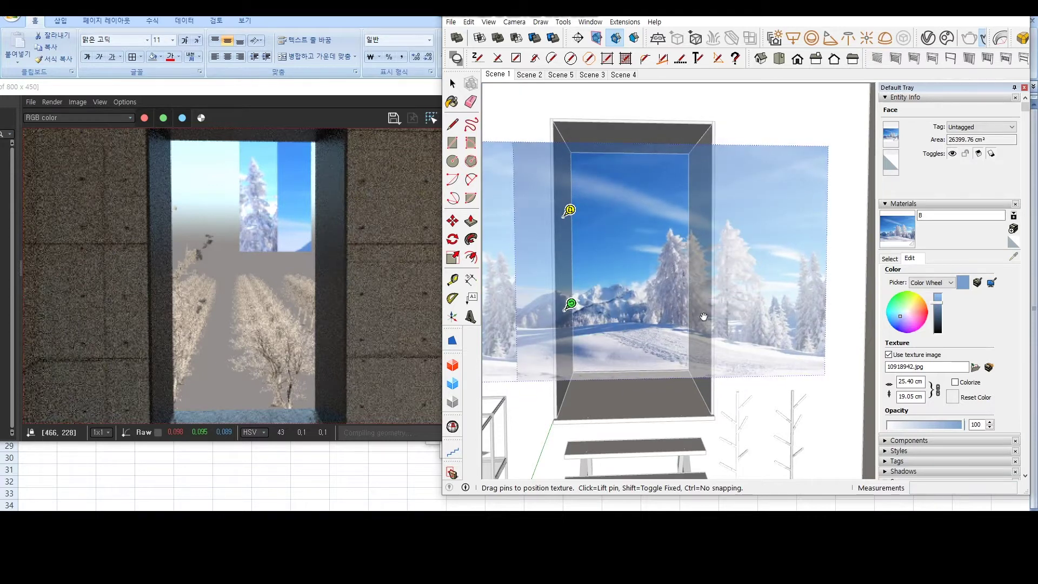
left_click(708, 337)
left_click(900, 481)
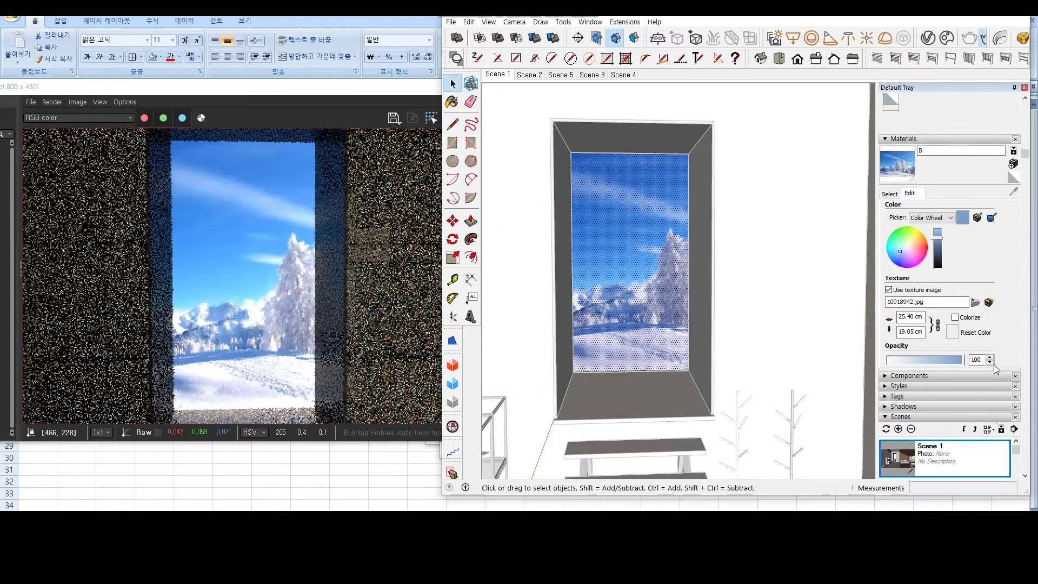
- From Scene 1, draw a 118 by 205.8 cm rectangle over the window opening
double_click(897, 330)
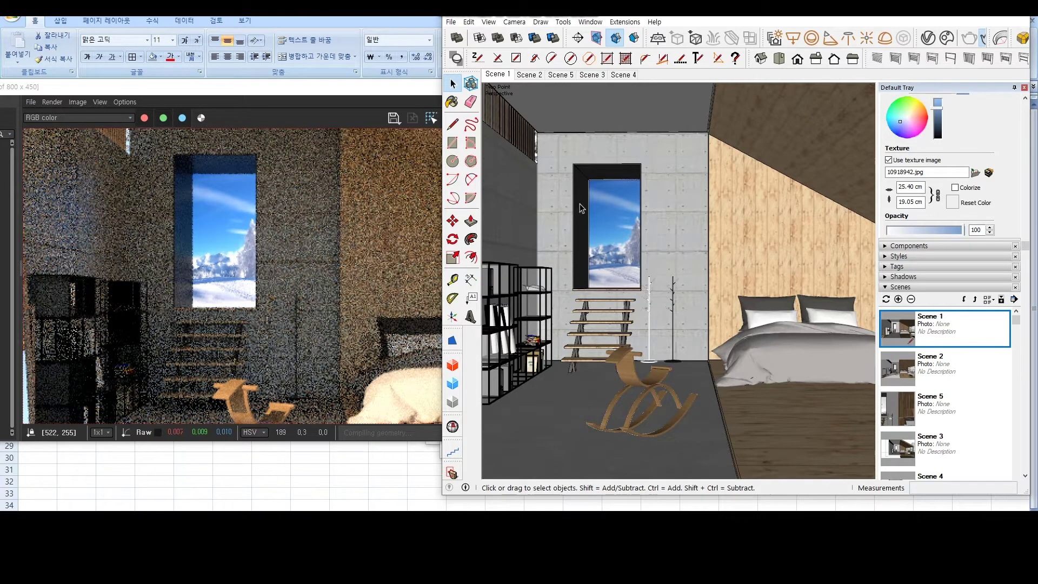
left_click(573, 164)
scroll(575, 165, "up", 5)
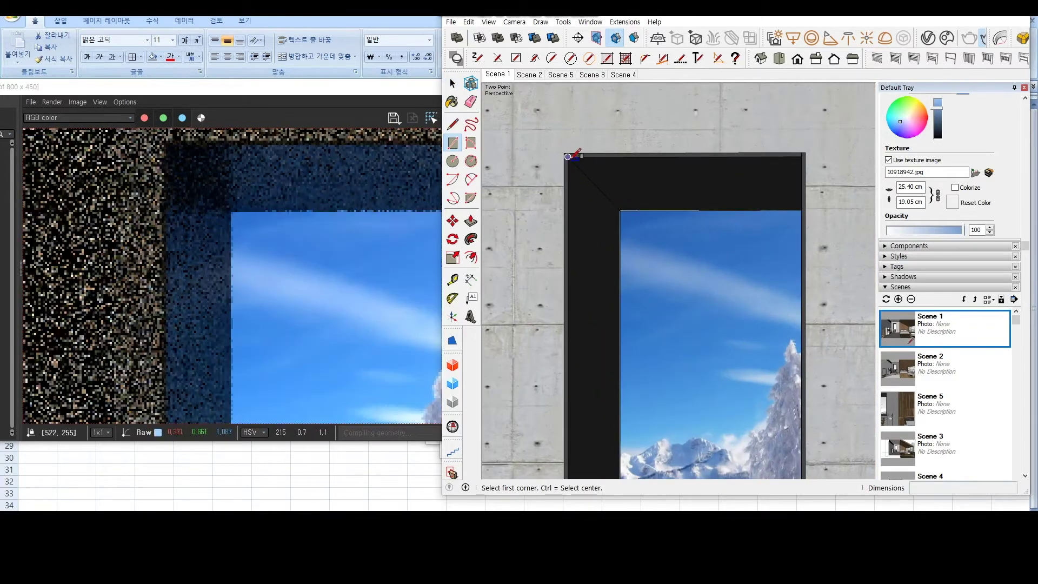
scroll(738, 464, "up", 1)
scroll(736, 464, "up", 3)
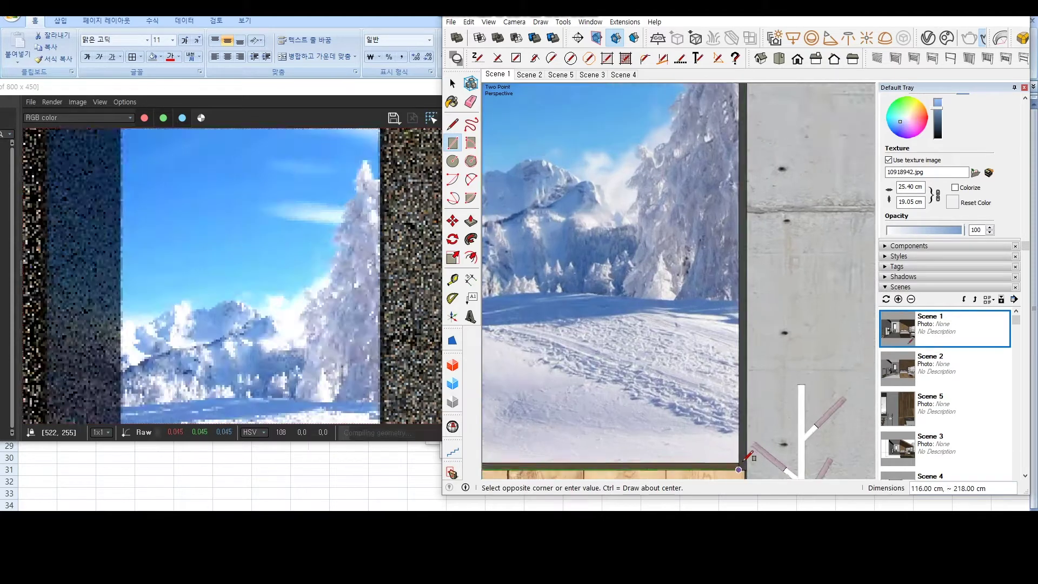
scroll(733, 464, "up", 2)
scroll(732, 463, "down", 1)
scroll(726, 460, "down", 2)
scroll(719, 455, "down", 1)
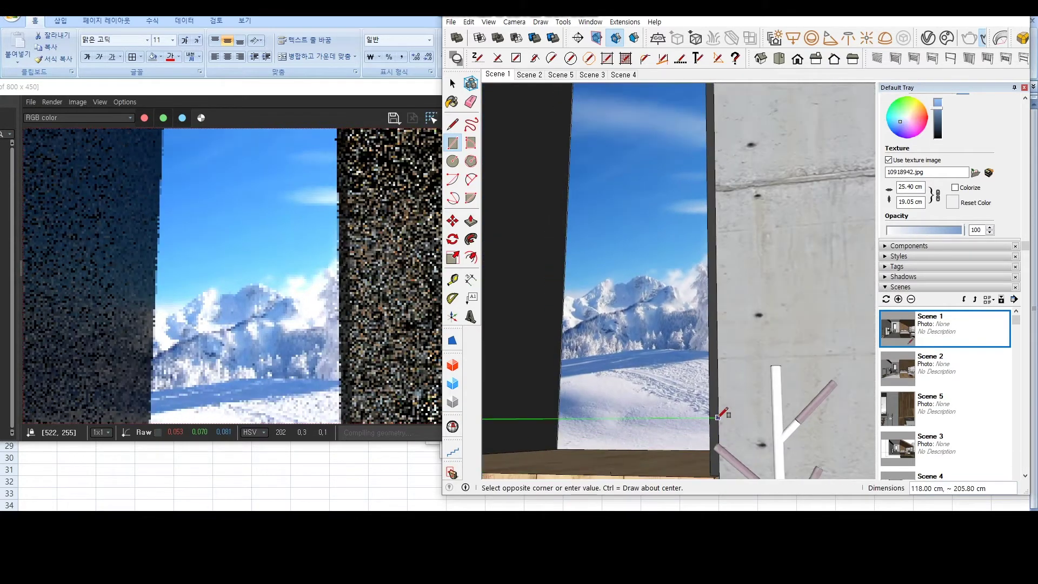
scroll(713, 450, "down", 1)
left_click(712, 451)
- Select the new window face and begin pushing it out with Push/Pull
middle_click_drag(702, 432, 681, 400)
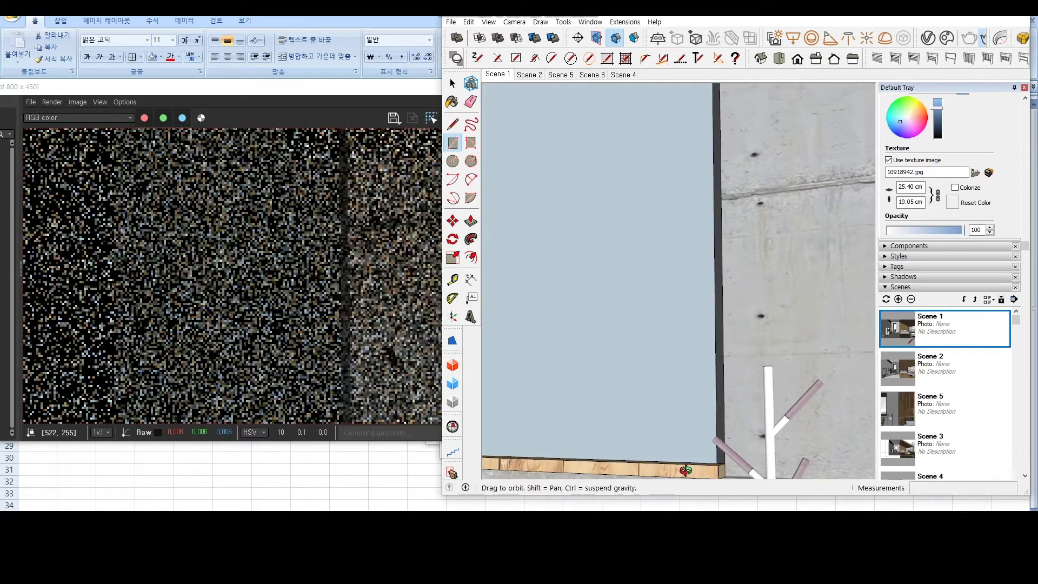
key("space")
left_click(676, 393)
scroll(676, 389, "down", 2)
scroll(676, 388, "down", 2)
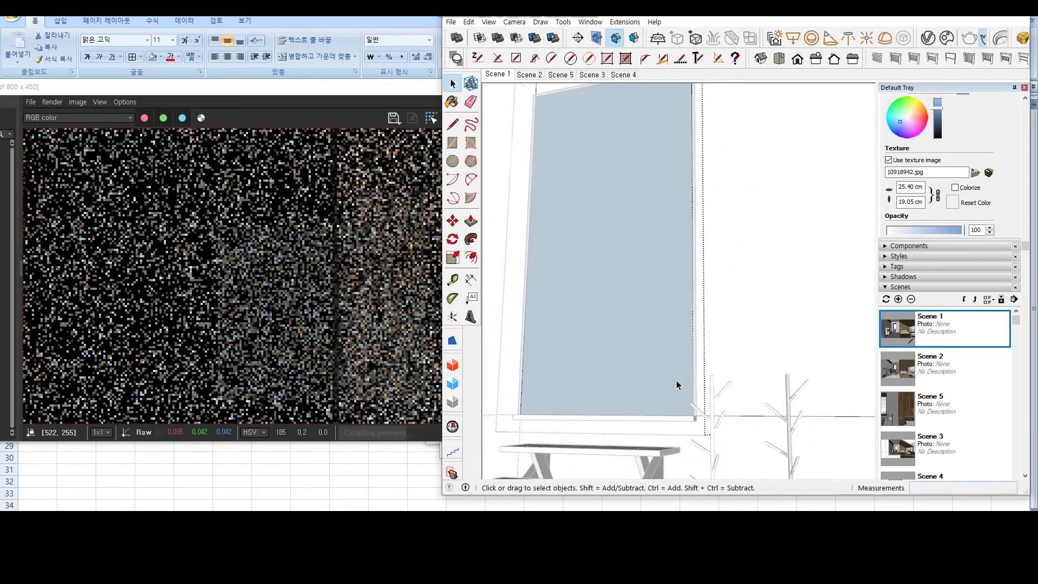
key("p")
left_click(630, 344)
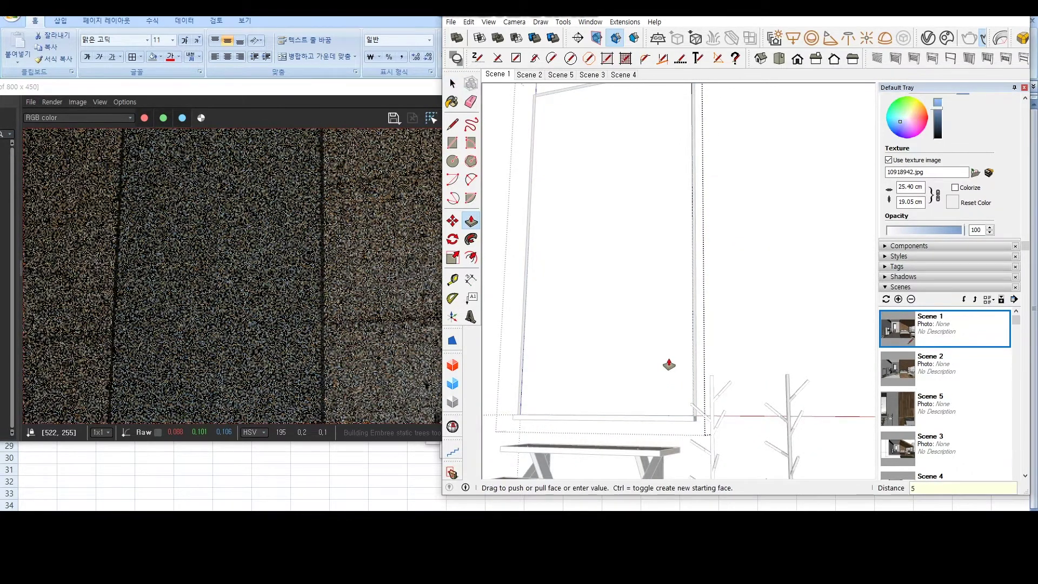
- Thicken the pane by 5 and paint it with the V-Ray Glass#2 material
key("Return")
key("space")
left_click(648, 344)
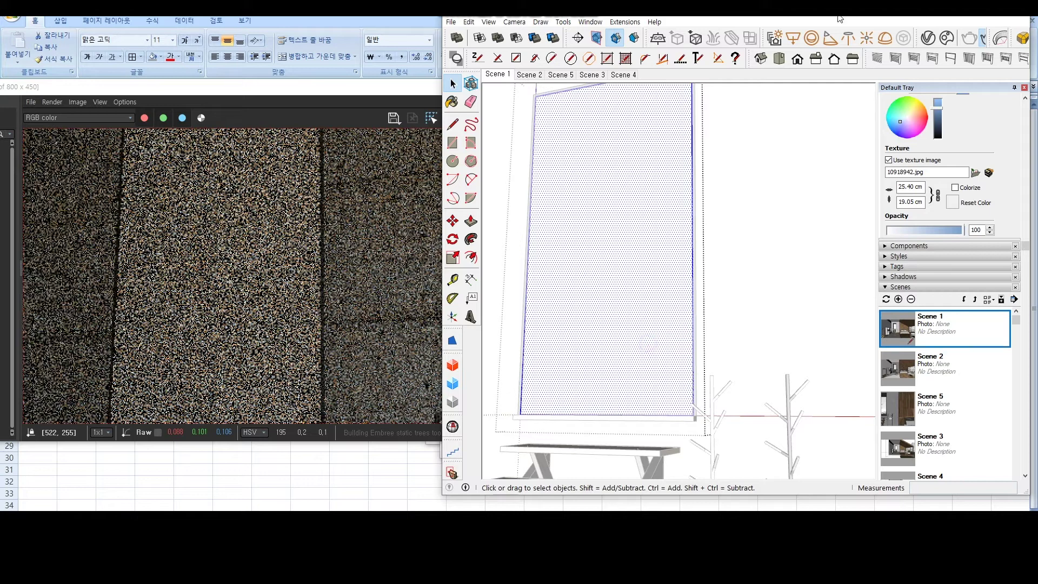
left_click(926, 40)
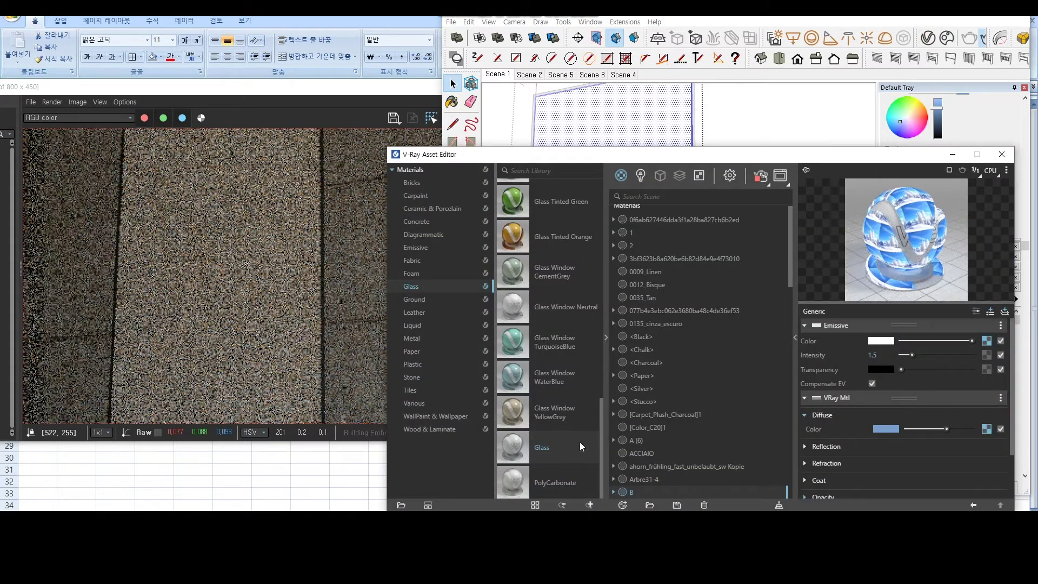
left_click_drag(697, 450, 697, 453)
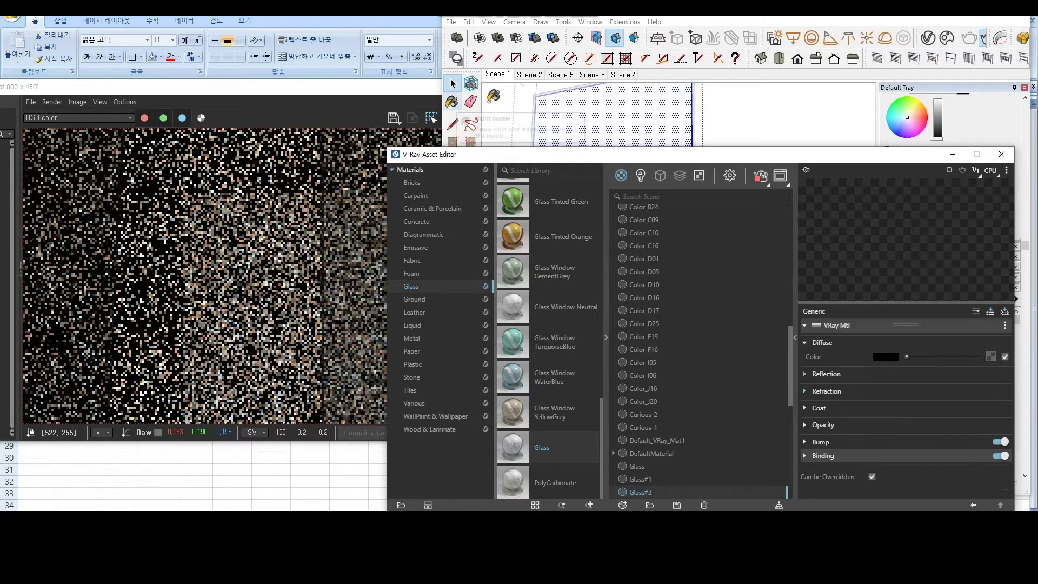
left_click(587, 112)
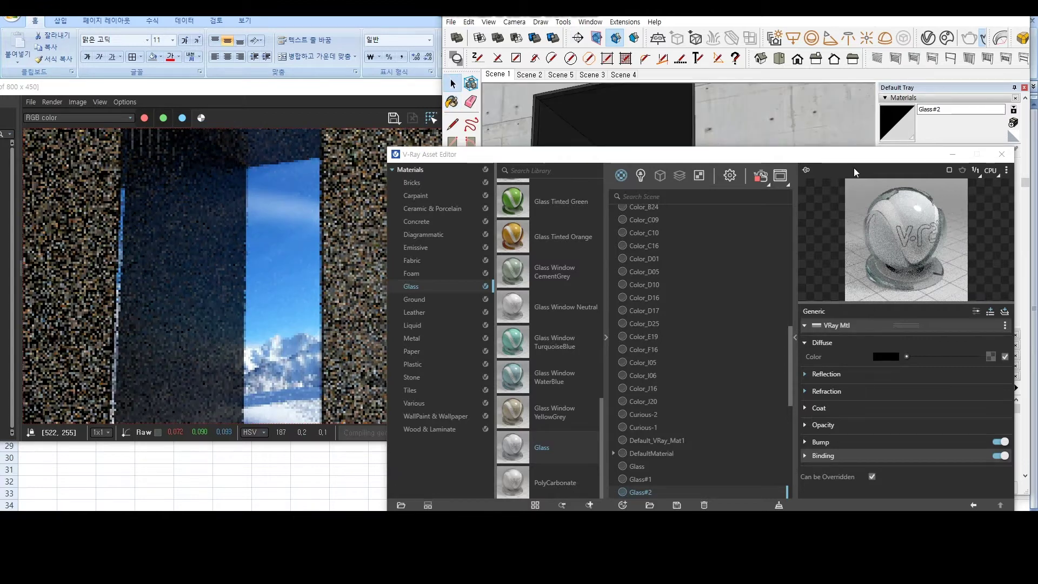
left_click(952, 154)
left_click(946, 417)
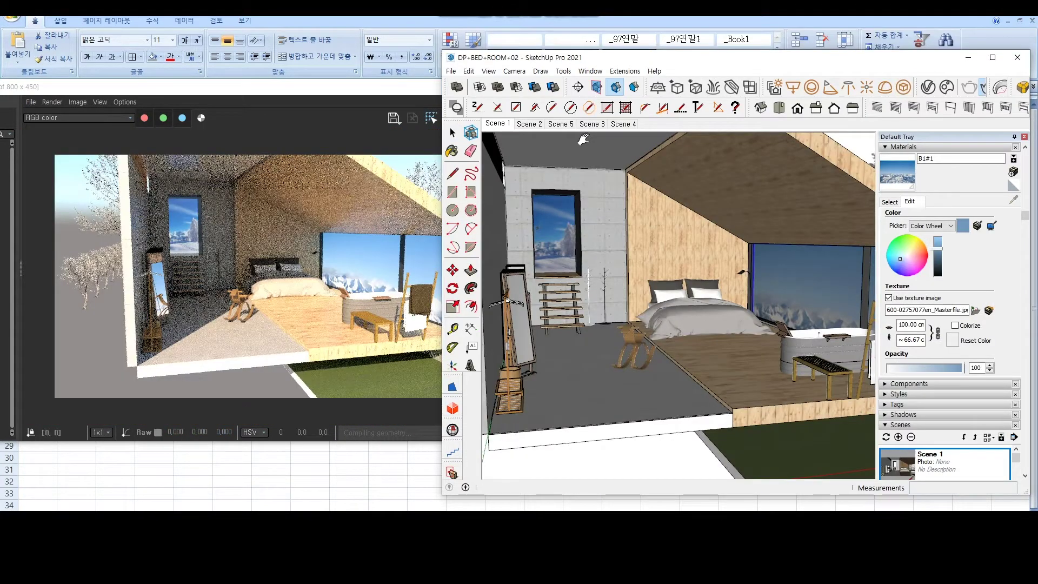
- Switch to a wider room view and inspect the glazed window in the render preview
left_click(1008, 458)
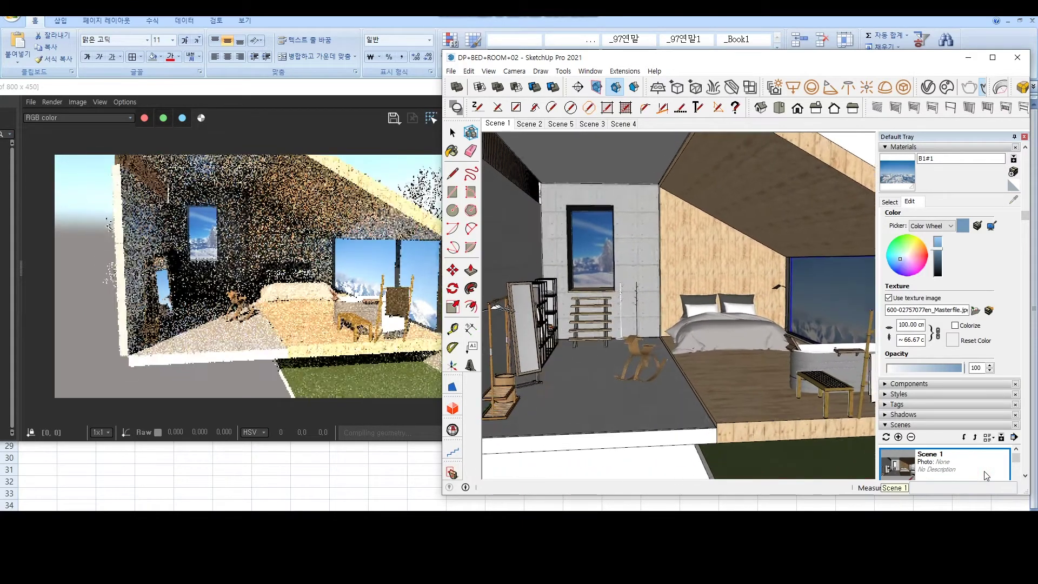
left_click(427, 327)
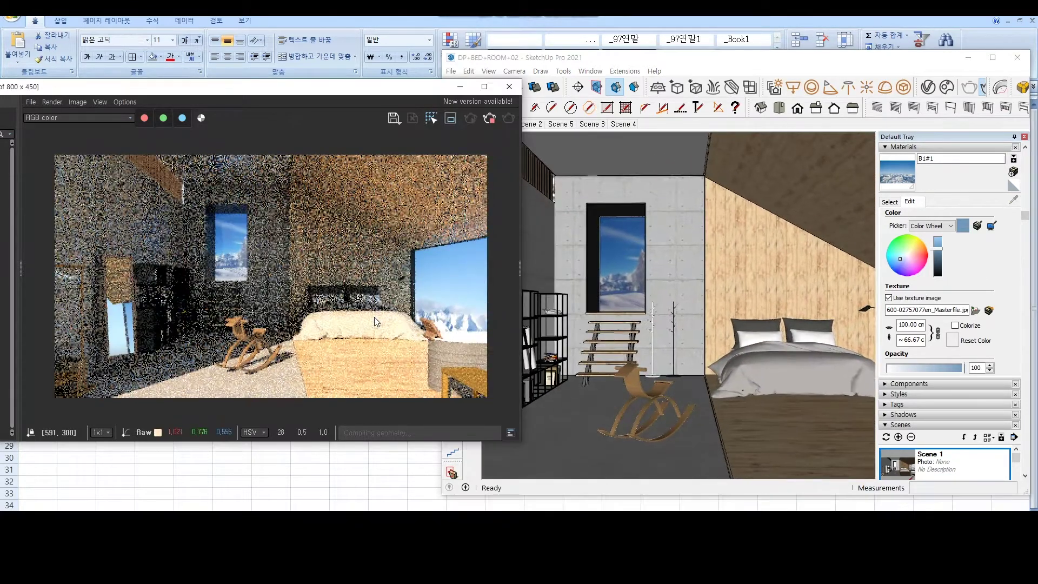
scroll(376, 320, "down", 2)
scroll(376, 320, "up", 2)
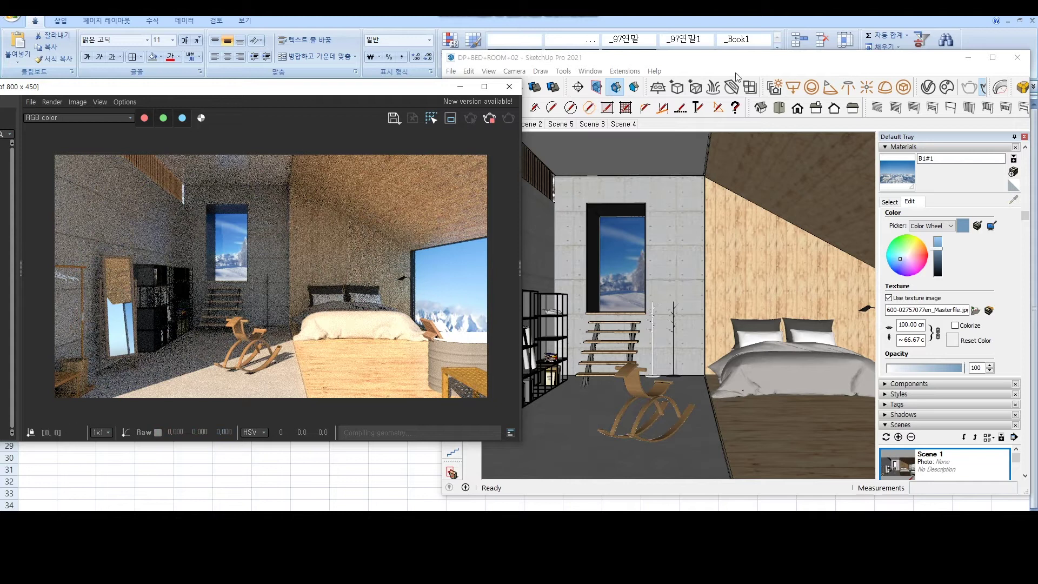
left_click(839, 67)
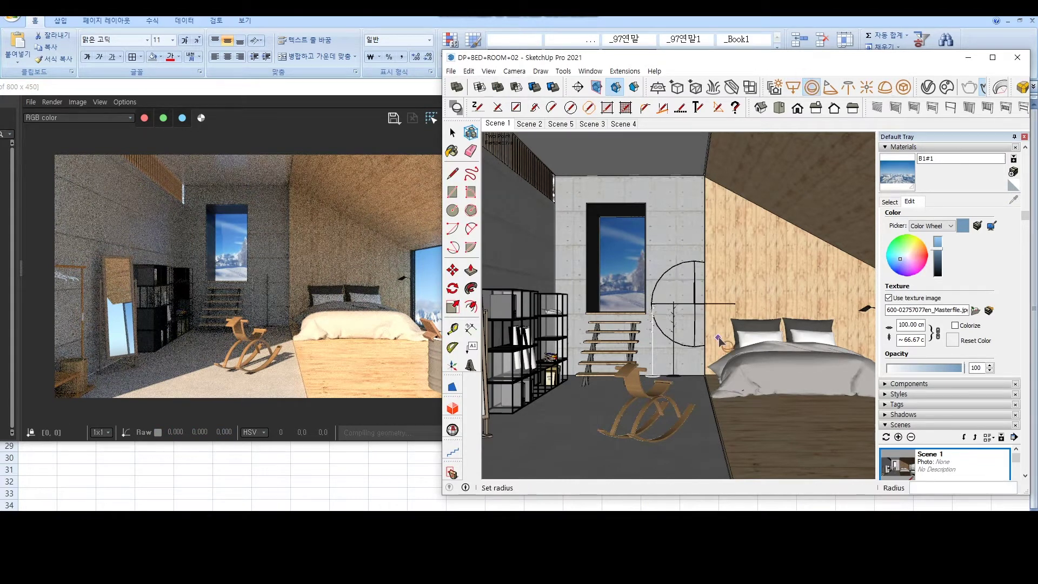
- Place a sphere light in the bedroom, move it 122.68 cm toward the stairs and raise it
left_click(684, 341)
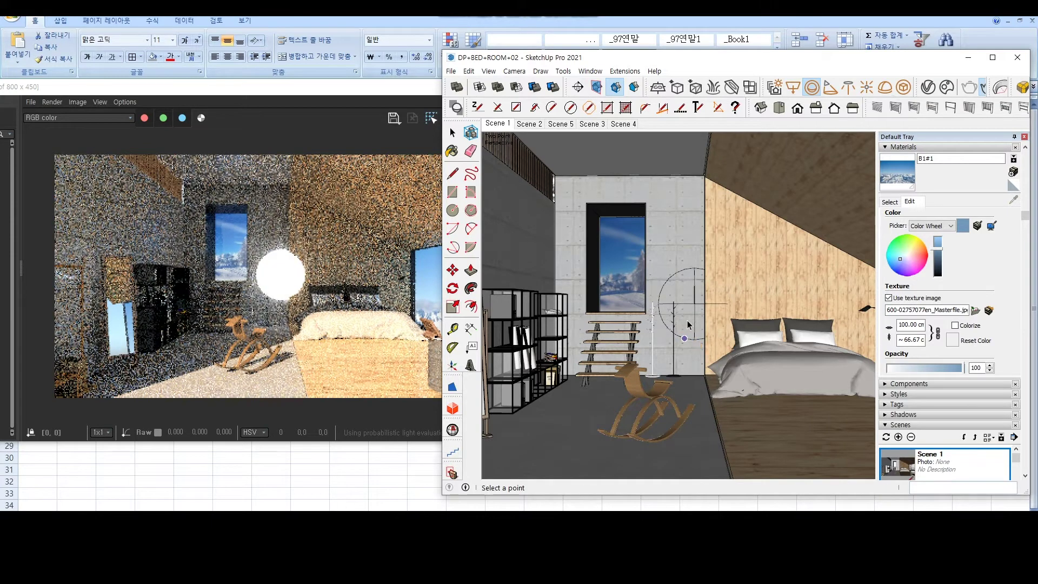
mouse_move(682, 339)
middle_mouse_down()
mouse_move(659, 327)
mouse_move(645, 368)
middle_mouse_up()
scroll(659, 327, "down", 5)
key("m")
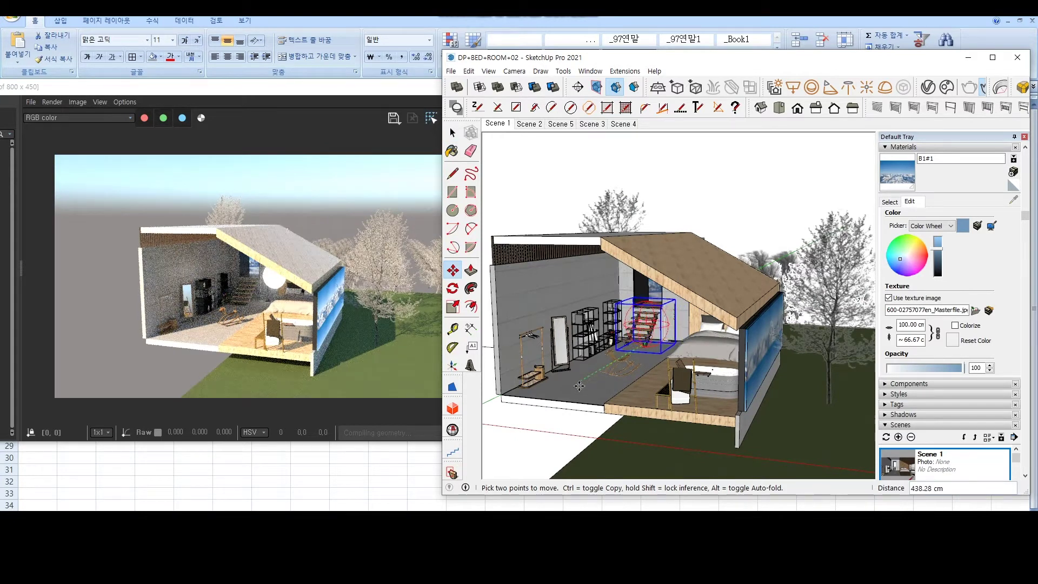
left_click_drag(571, 390, 578, 382)
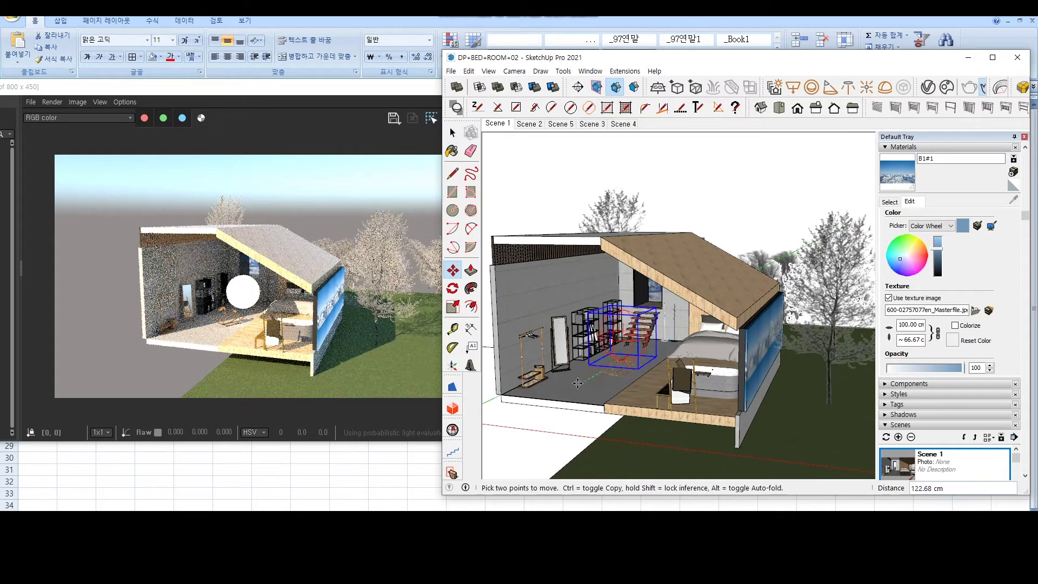
left_click(582, 382)
middle_click_drag(582, 382, 686, 309)
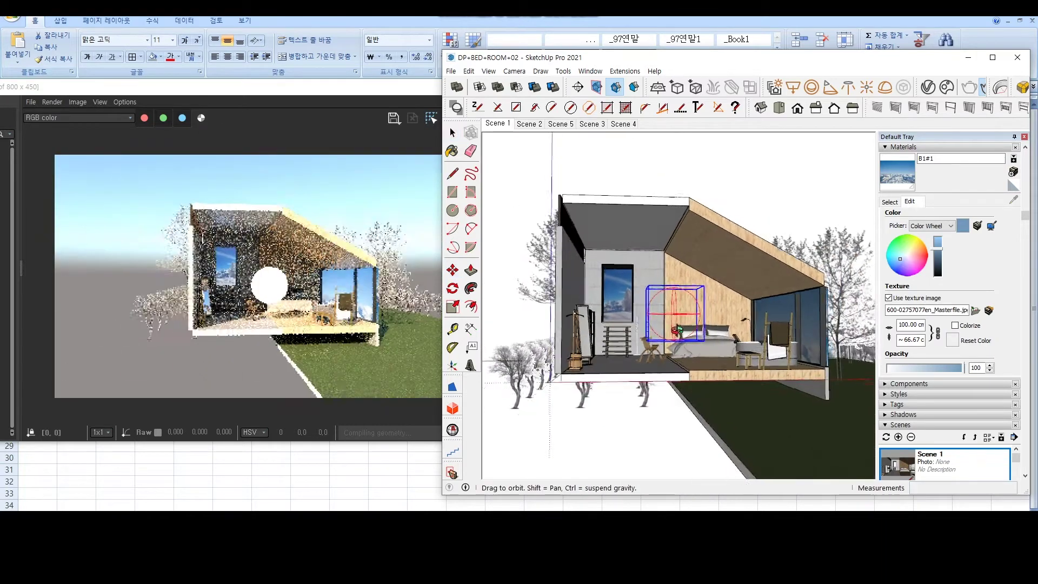
left_click_drag(686, 309, 686, 290)
key("space")
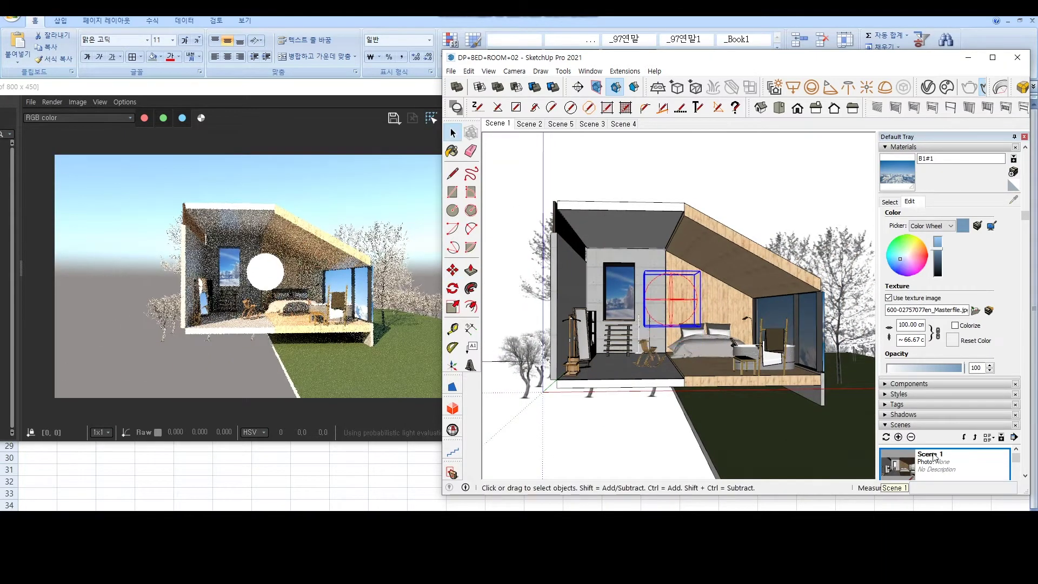
left_click(938, 460)
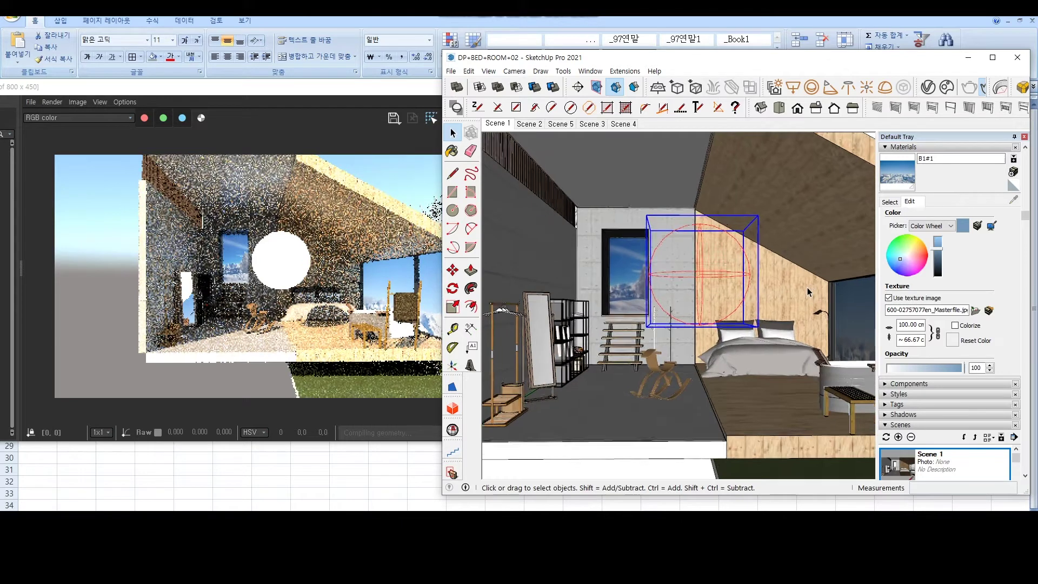
left_click(927, 87)
- Select the Sphere Light from the scene's light list in the Asset Editor
left_click(423, 215)
left_click_drag(472, 194, 722, 205)
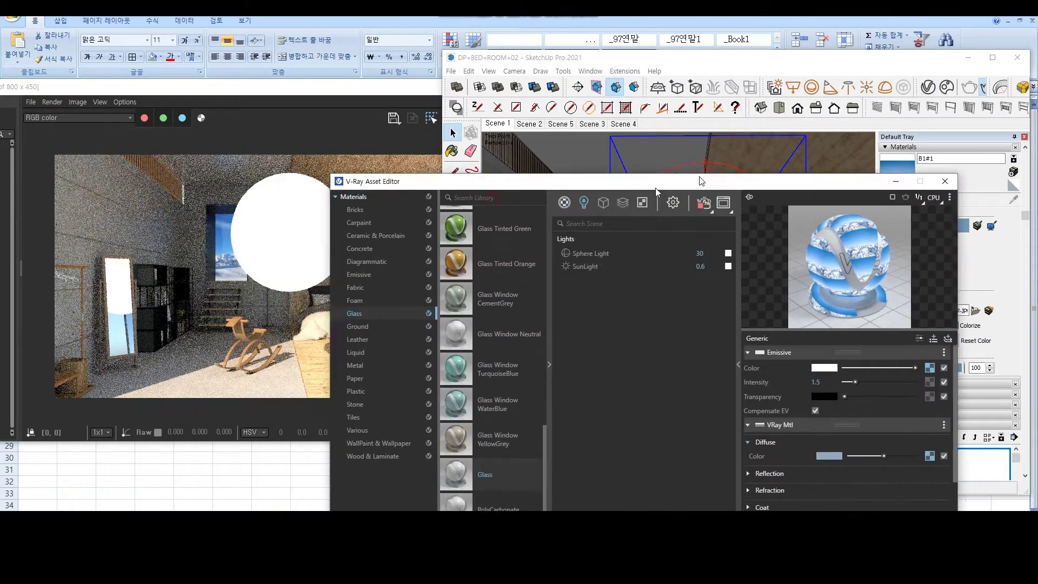
left_click(712, 227)
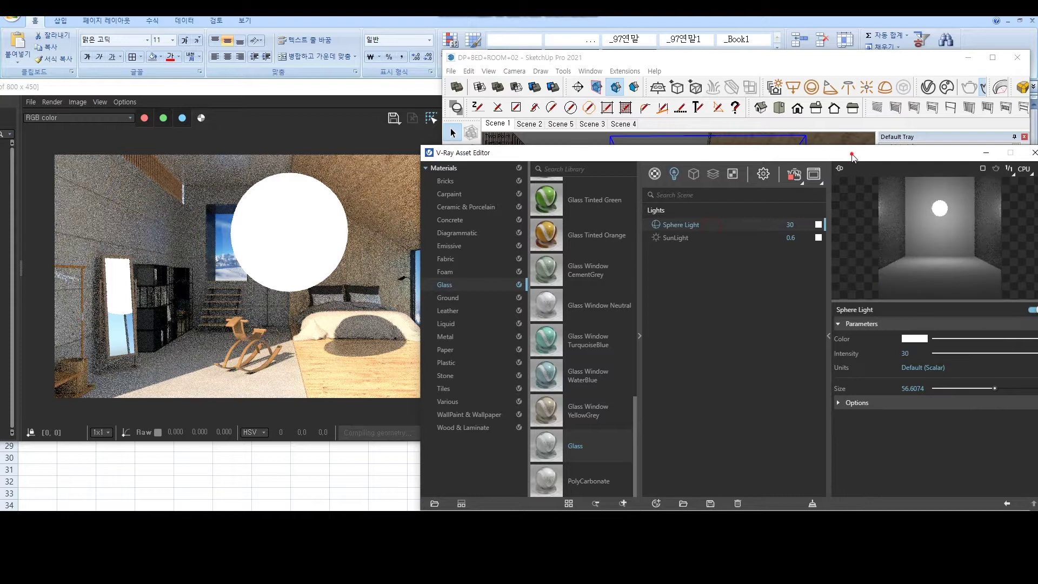
left_click_drag(853, 156, 818, 103)
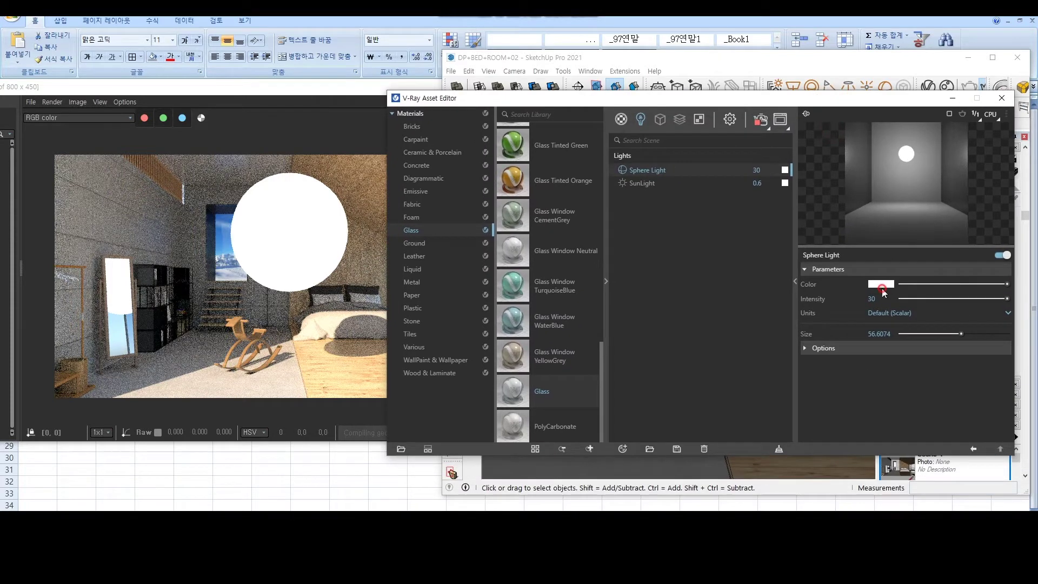
- Tint the sphere light a pale light blue in the V-Ray colour picker
left_click(881, 284)
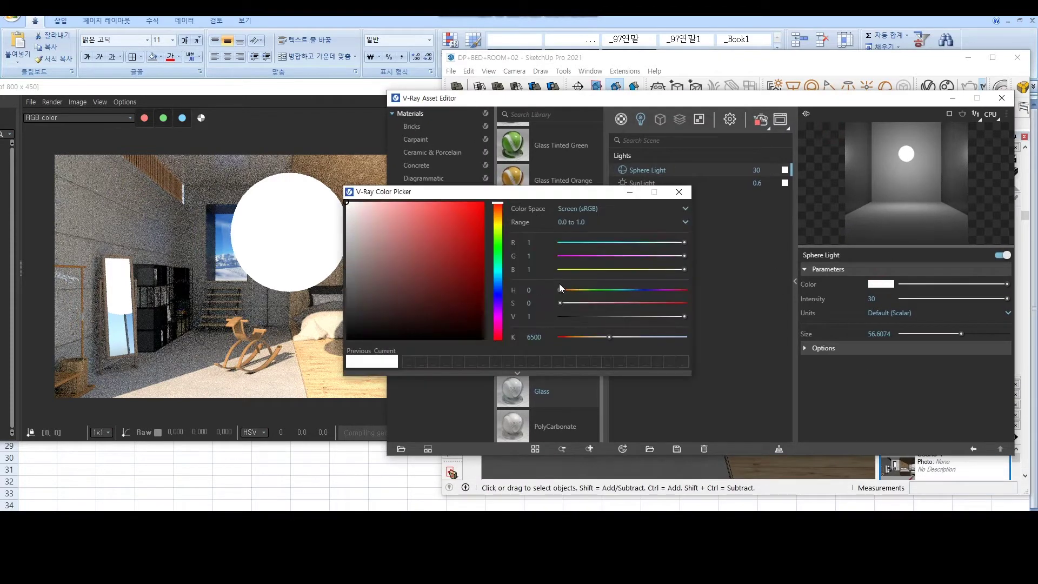
left_click(498, 278)
left_click(394, 202)
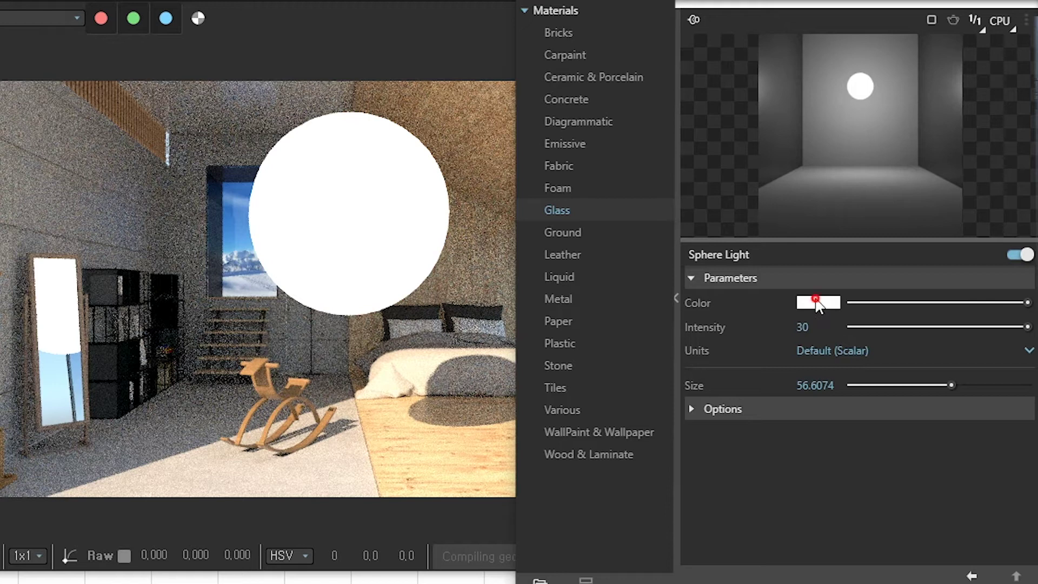
left_click(816, 303)
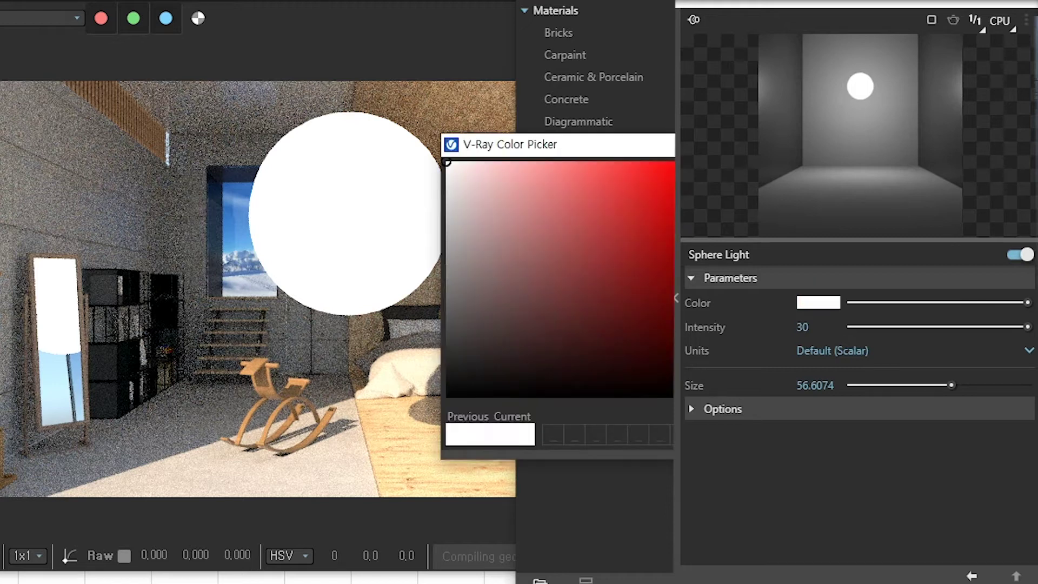
left_click_drag(526, 152, 527, 155)
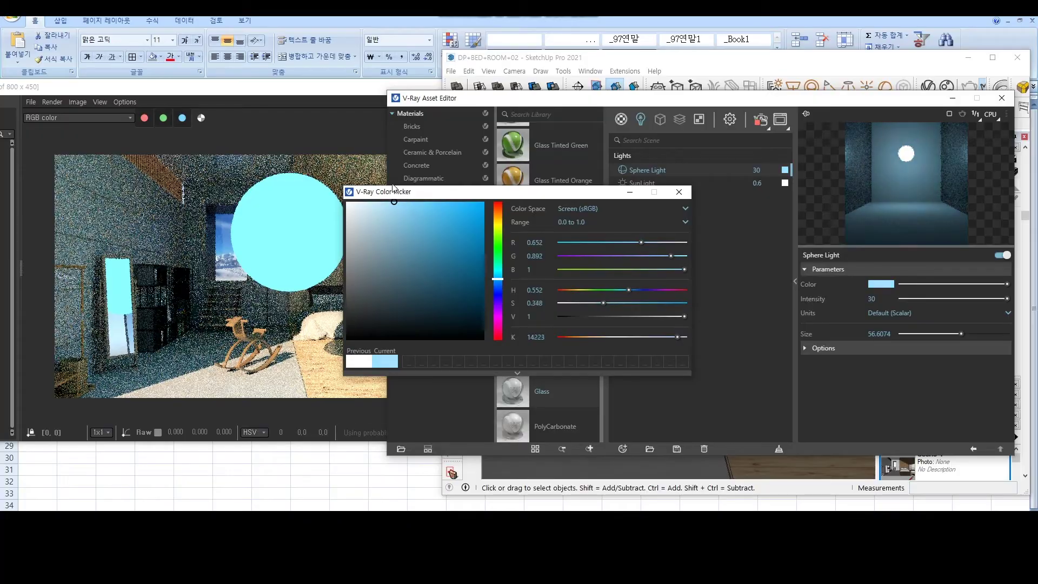
left_click_drag(393, 188, 391, 189)
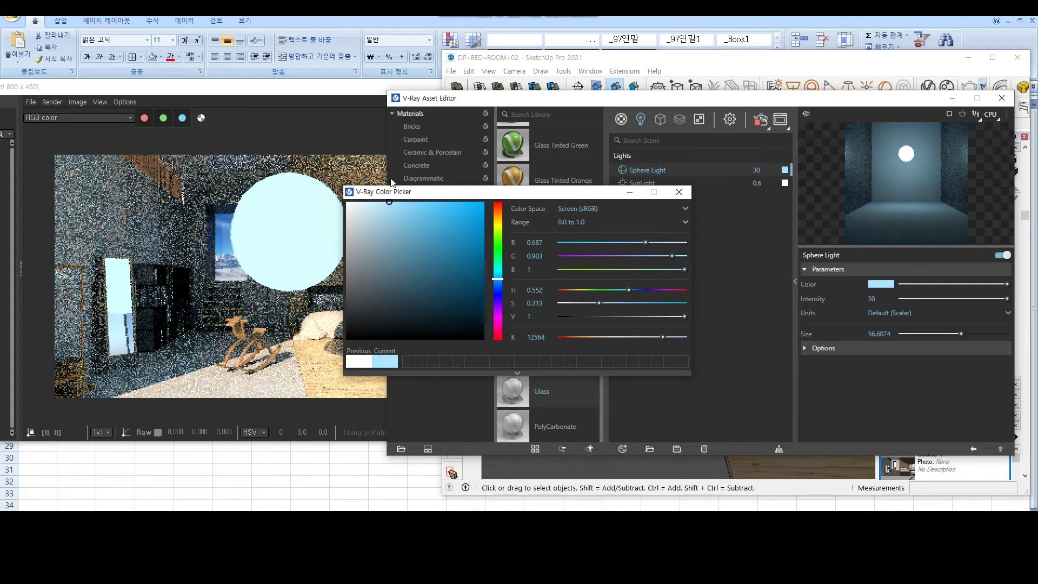
left_click(679, 191)
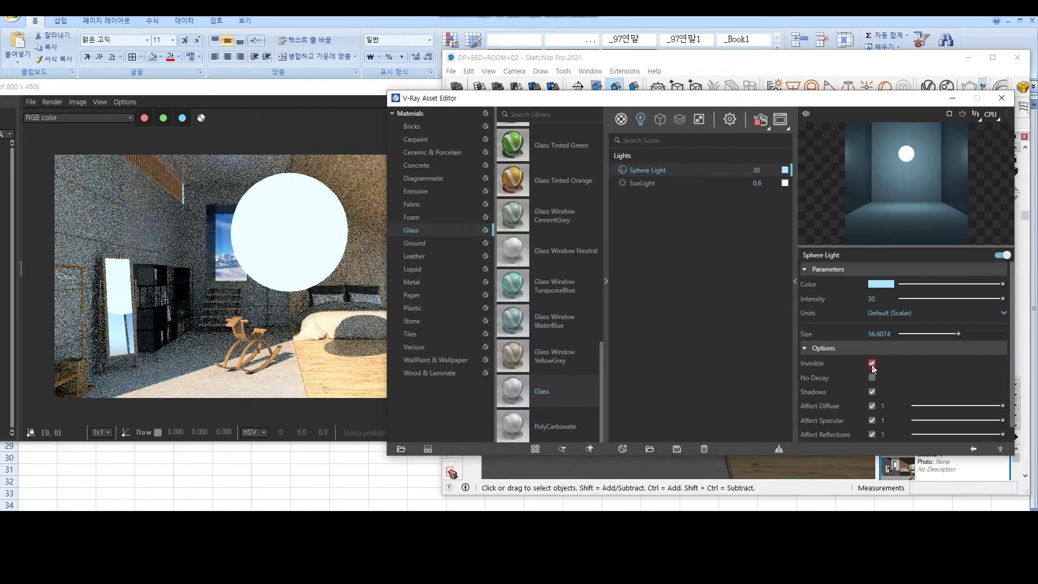
- Try sphere light intensities of 60, 70, 100 and 300 while watching the render
left_click(253, 297)
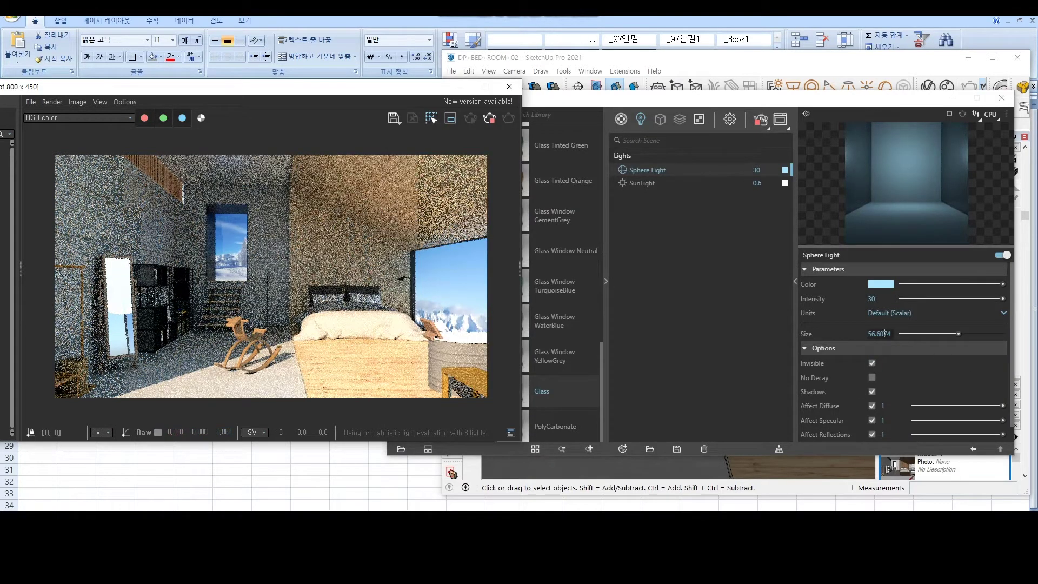
left_click(884, 298)
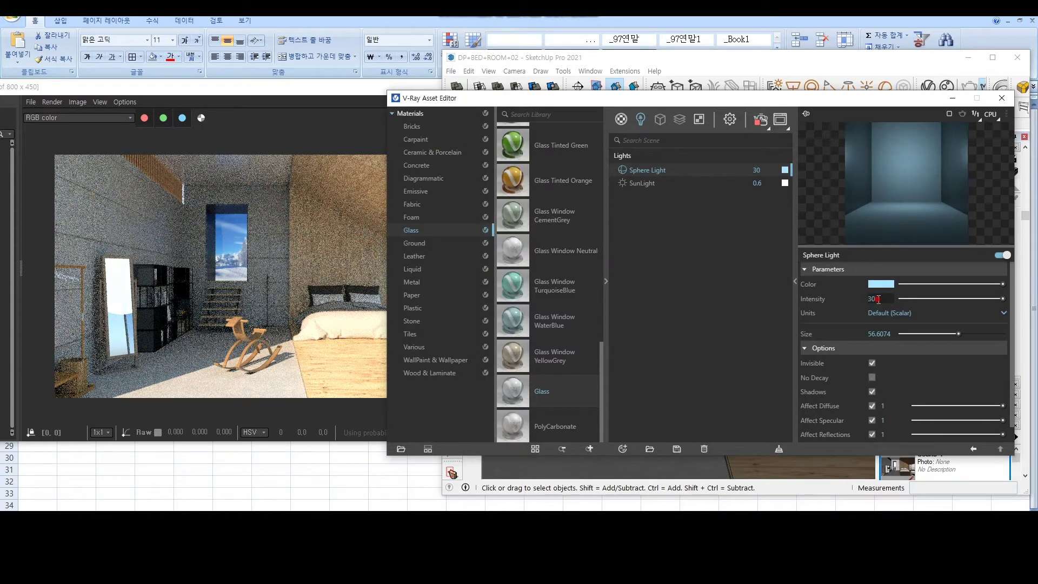
type("60")
key("Return")
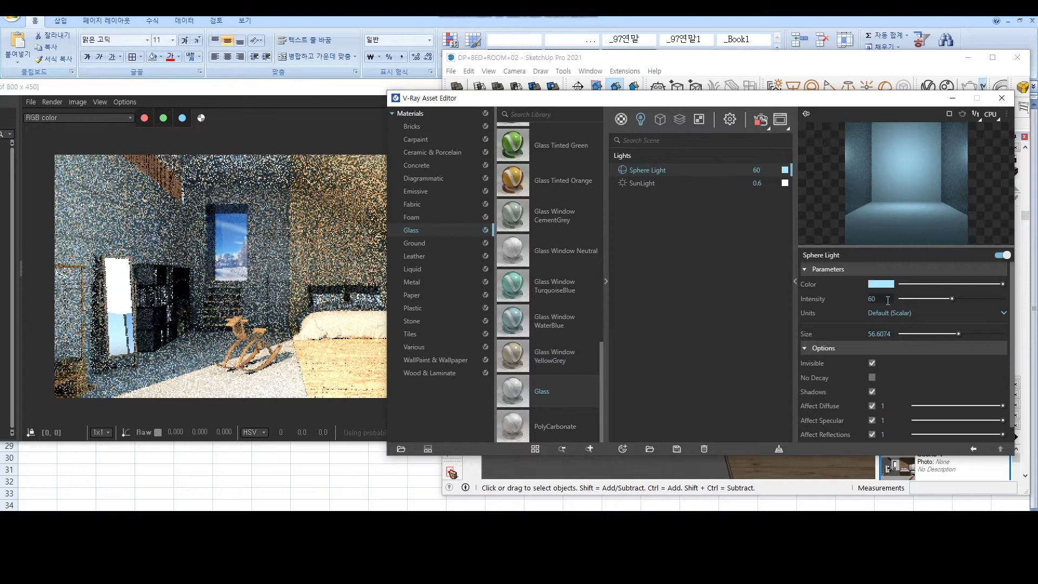
left_click(887, 301)
type("70")
key("Return")
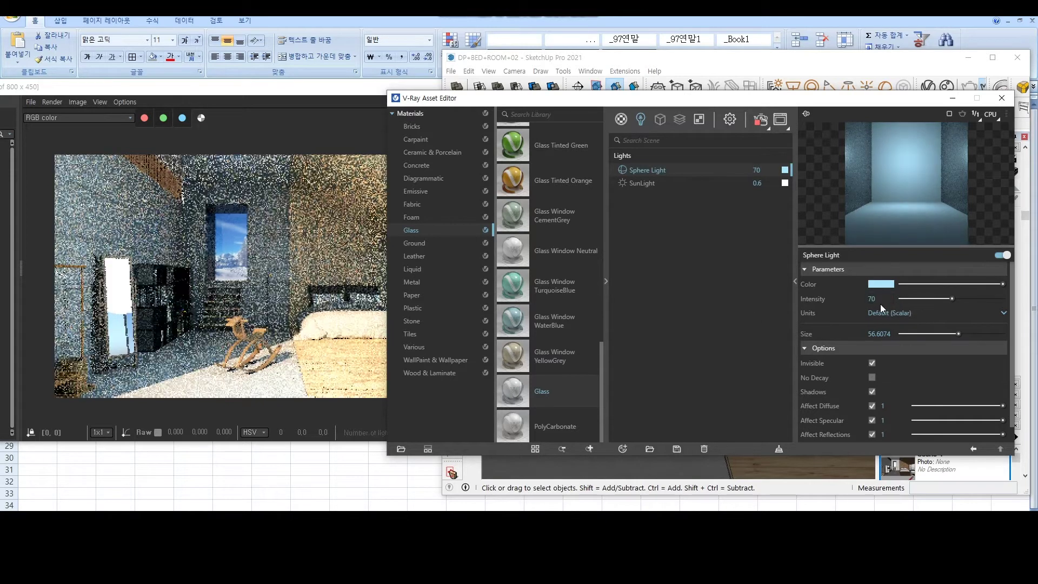
left_click(879, 300)
type("100")
key("Return")
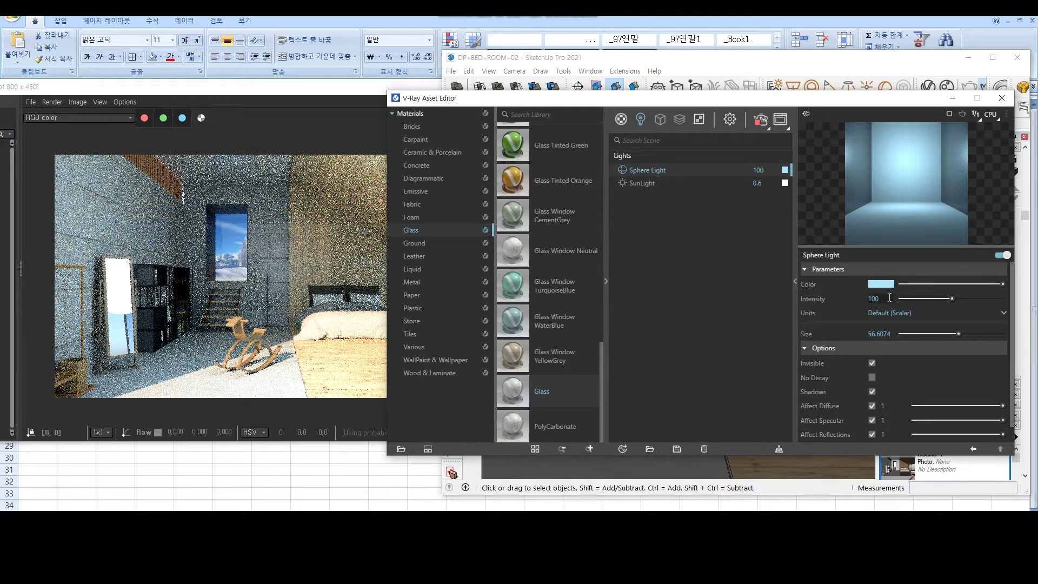
type("300")
key("Return")
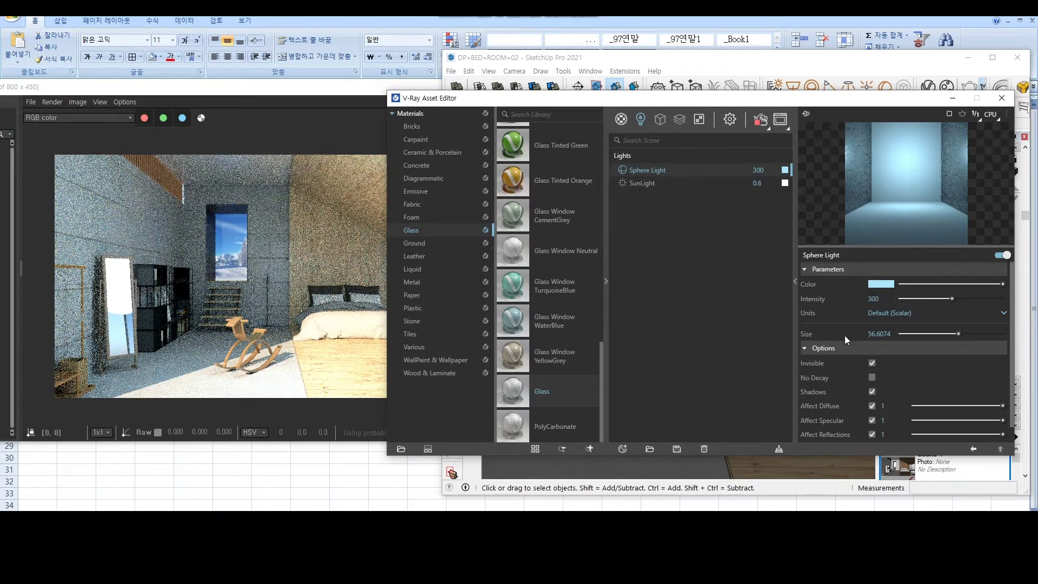
- Set the sphere light intensity back to 100 from 300
double_click(892, 335)
type("100")
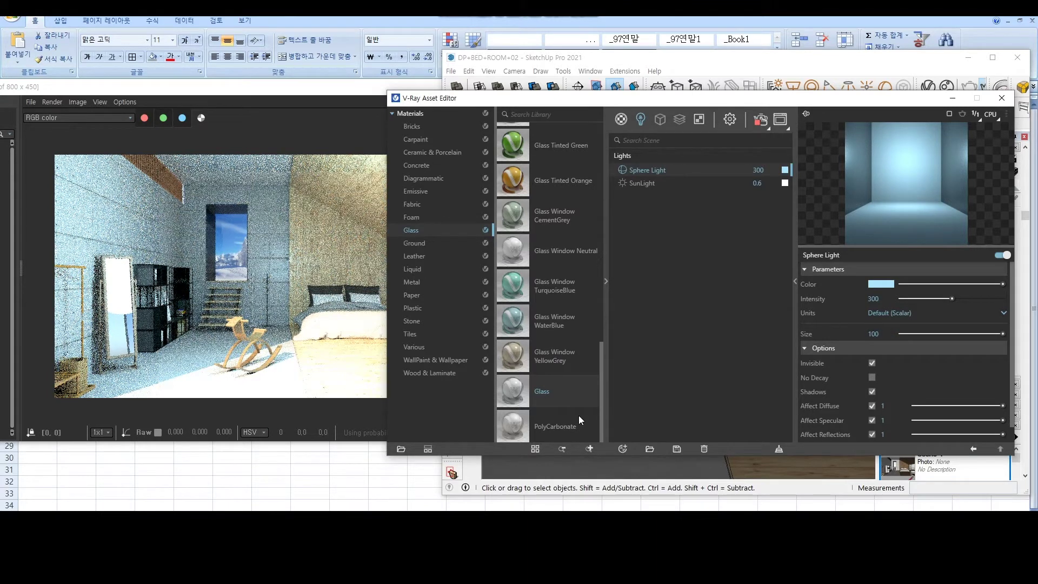
double_click(873, 298)
type("100")
key("Return")
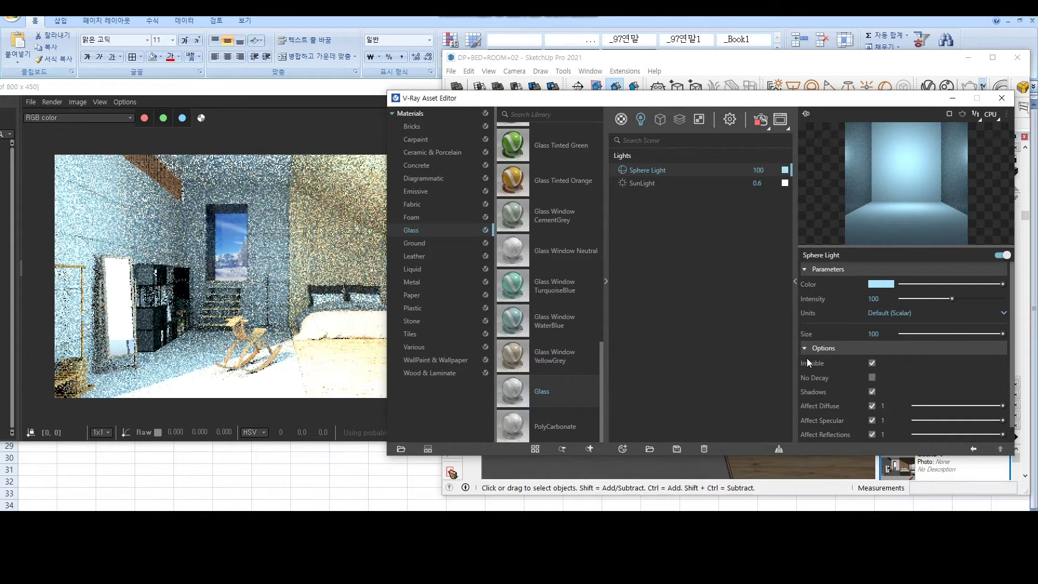
- Nudge the sphere light's hue slightly in the Color Picker
left_click(880, 283)
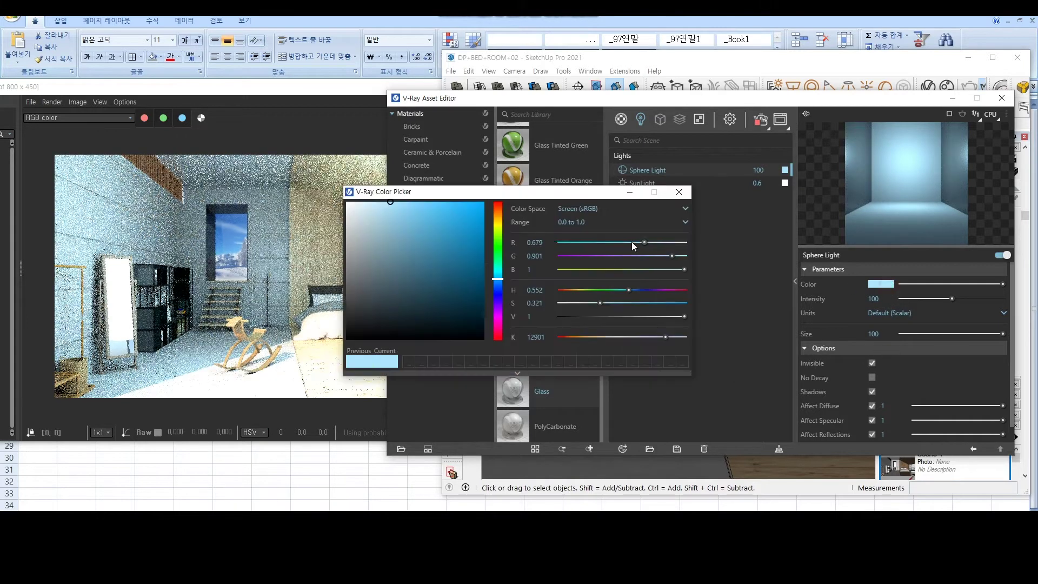
left_click(500, 282)
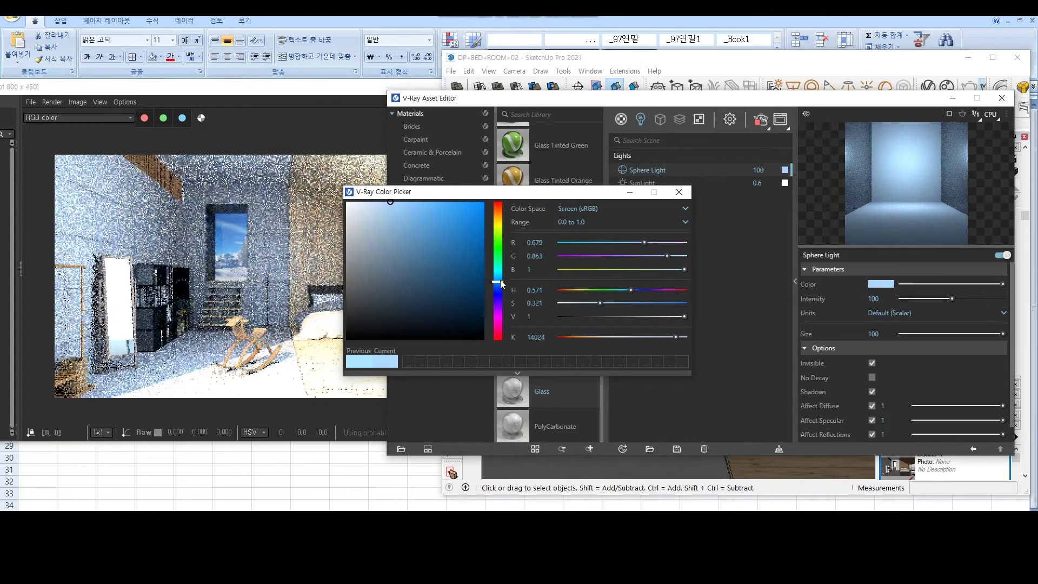
left_click(679, 192)
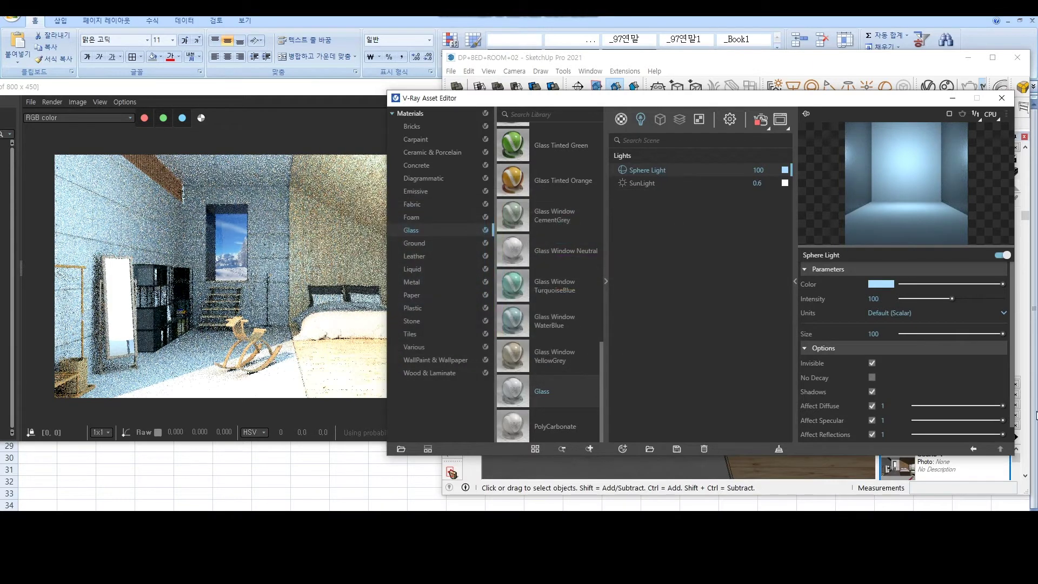
- Test the sphere light's Shadows, Affect Diffuse and Affect Specular checkboxes
left_click(872, 406)
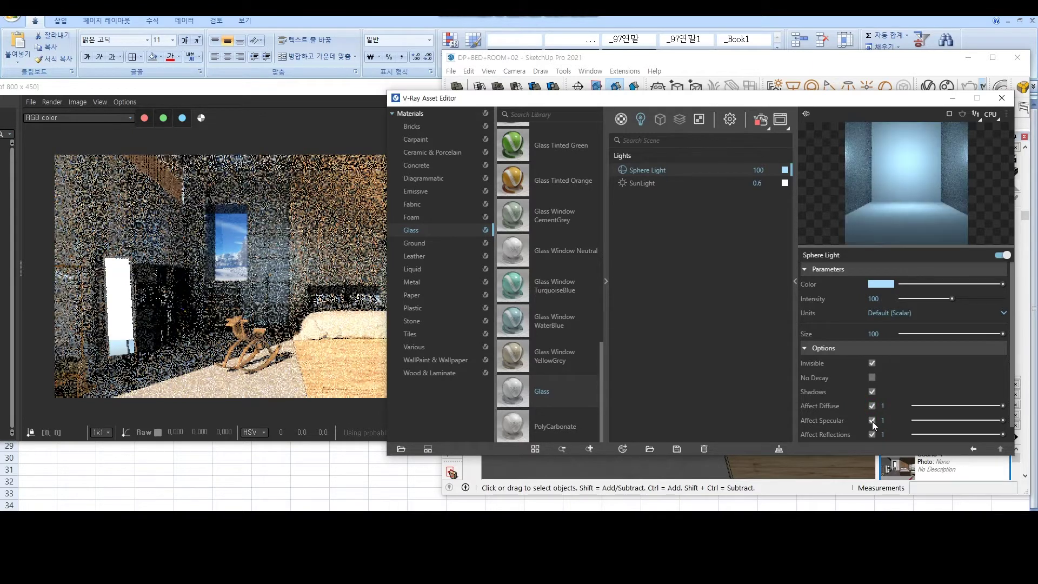
left_click(872, 420)
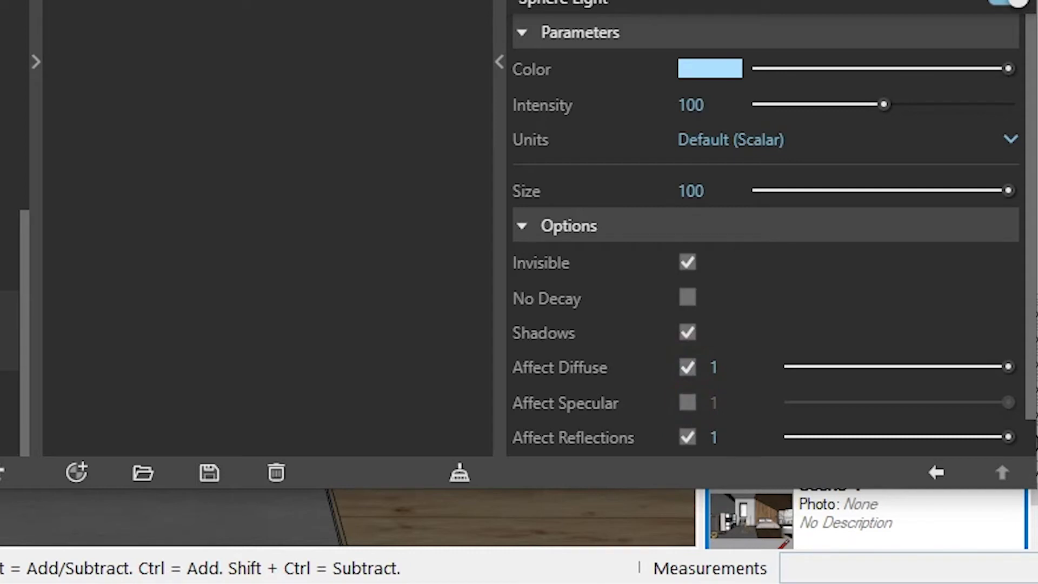
left_click(683, 404)
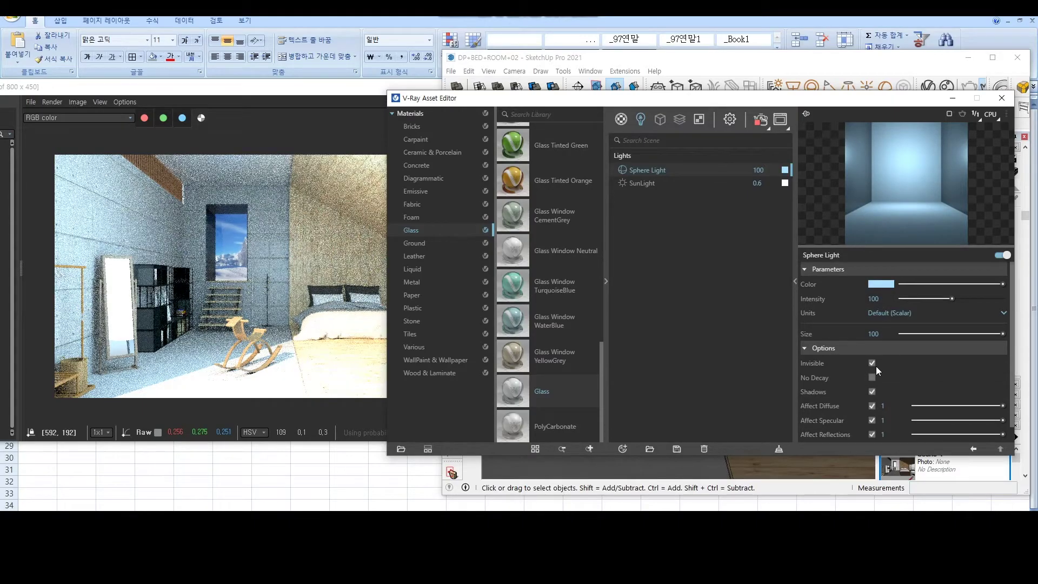
left_click(871, 393)
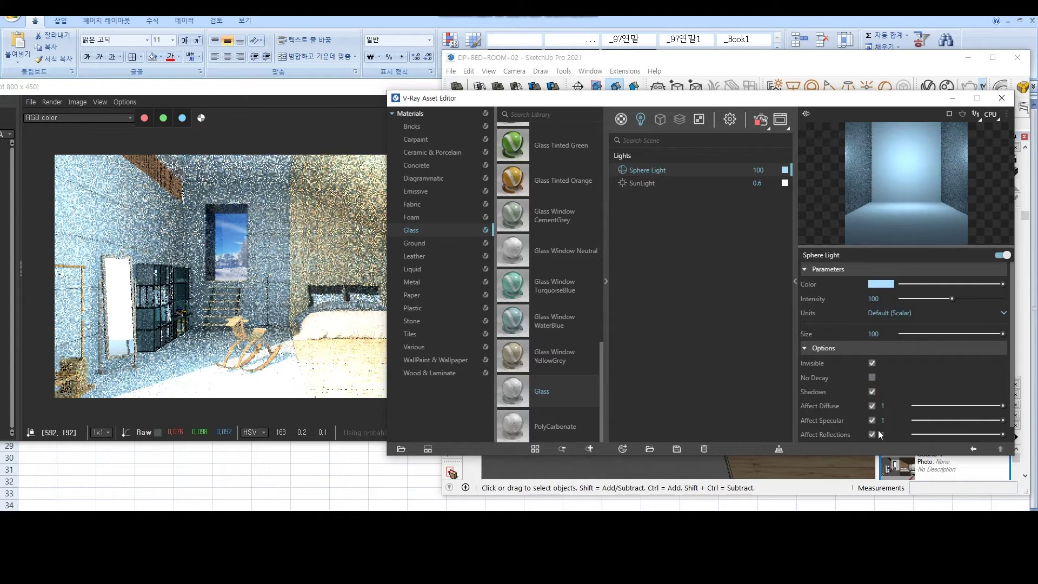
left_click(871, 405)
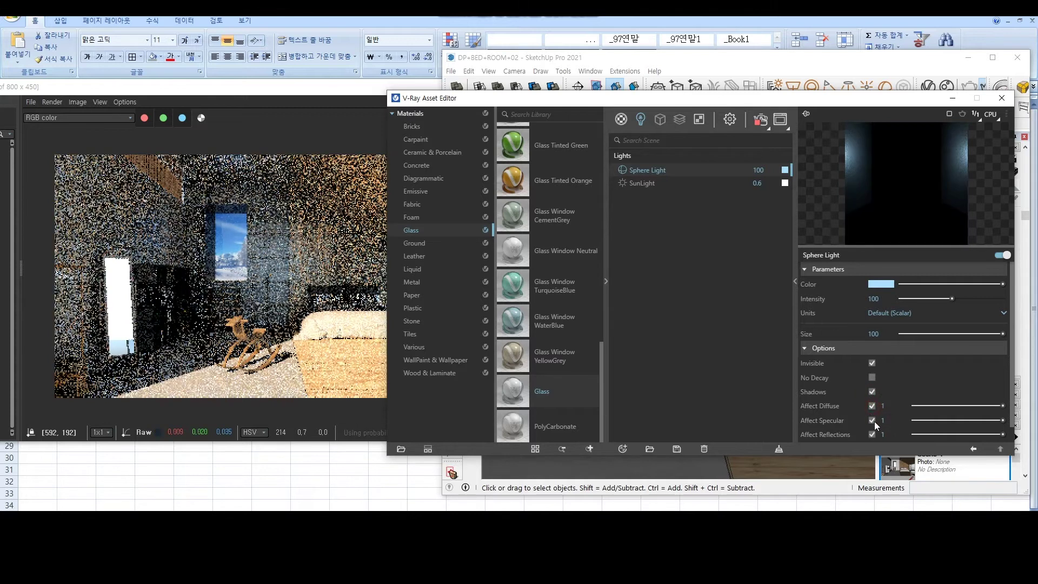
left_click(871, 419)
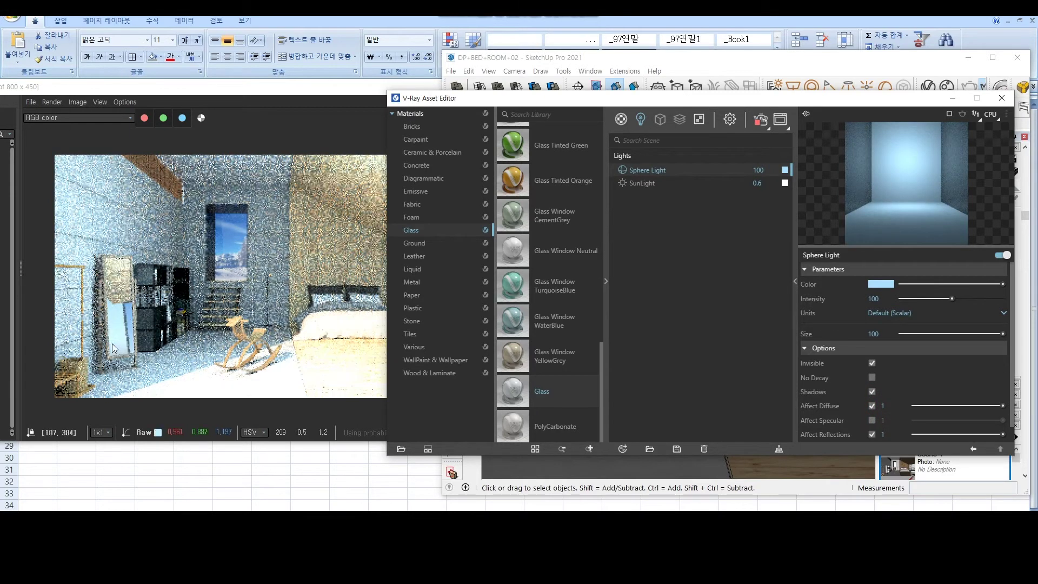
- Close the V-Ray Asset Editor, bring the frame buffer forward, and orbit outside the bedroom
left_click(1001, 98)
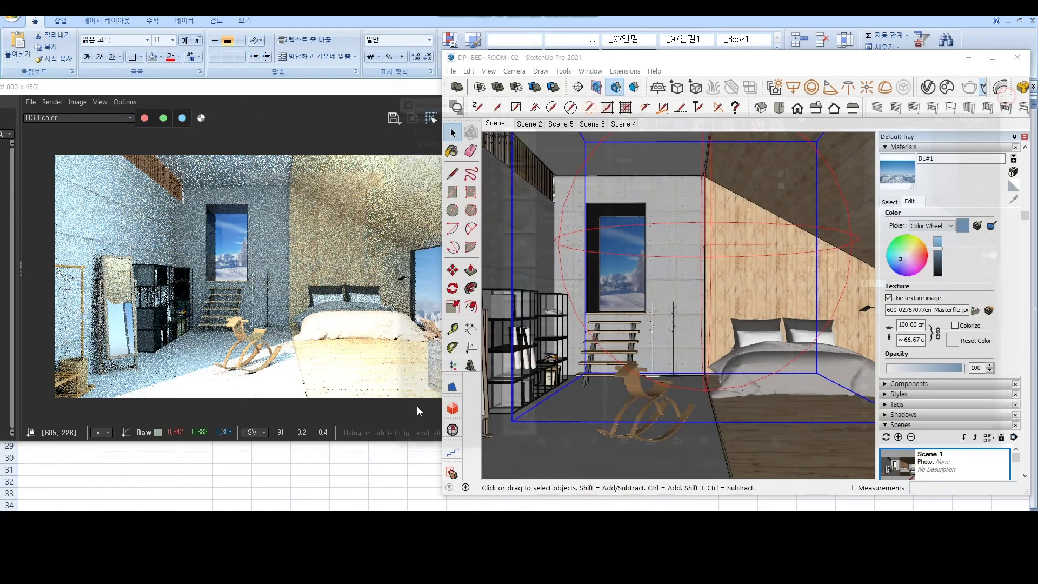
left_click(417, 407)
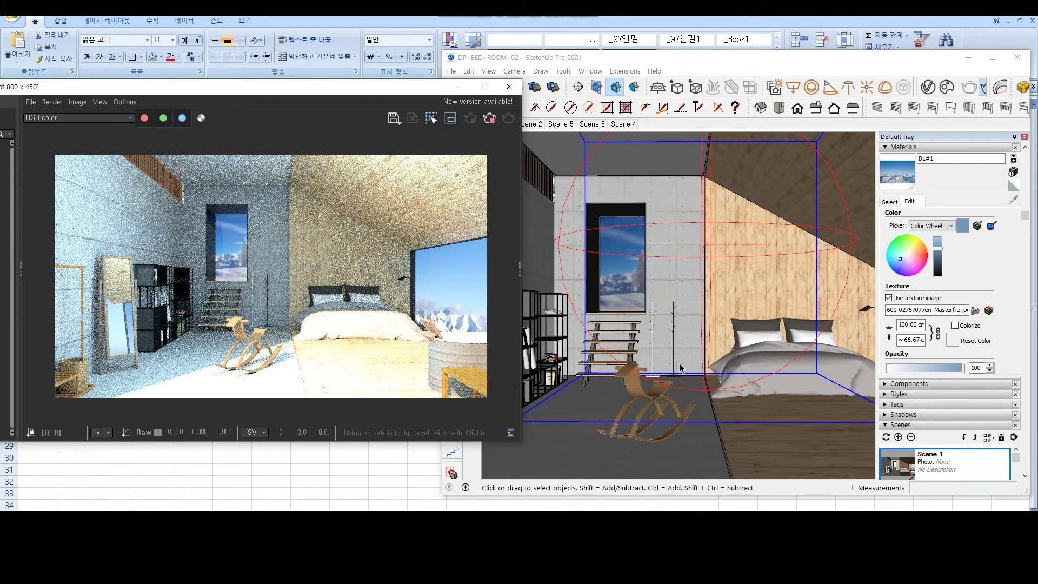
middle_click_drag(752, 361, 732, 370)
- Zoom and orbit in close around the bathtub by the snowy-mountain window
scroll(735, 367, "down", 5)
scroll(731, 370, "up", 2)
scroll(732, 370, "up", 3)
scroll(732, 370, "up", 3)
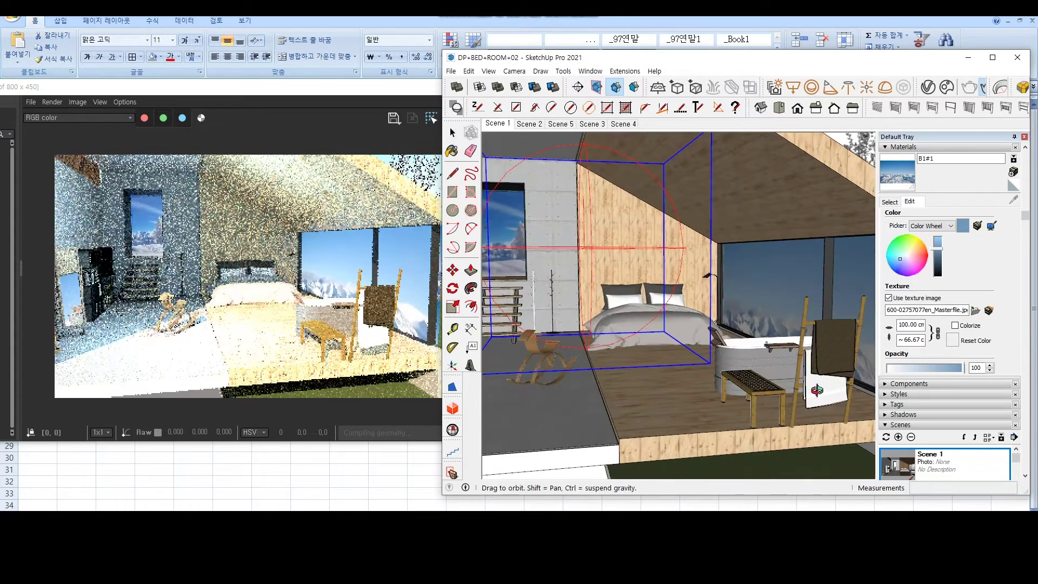
scroll(819, 393, "up", 1)
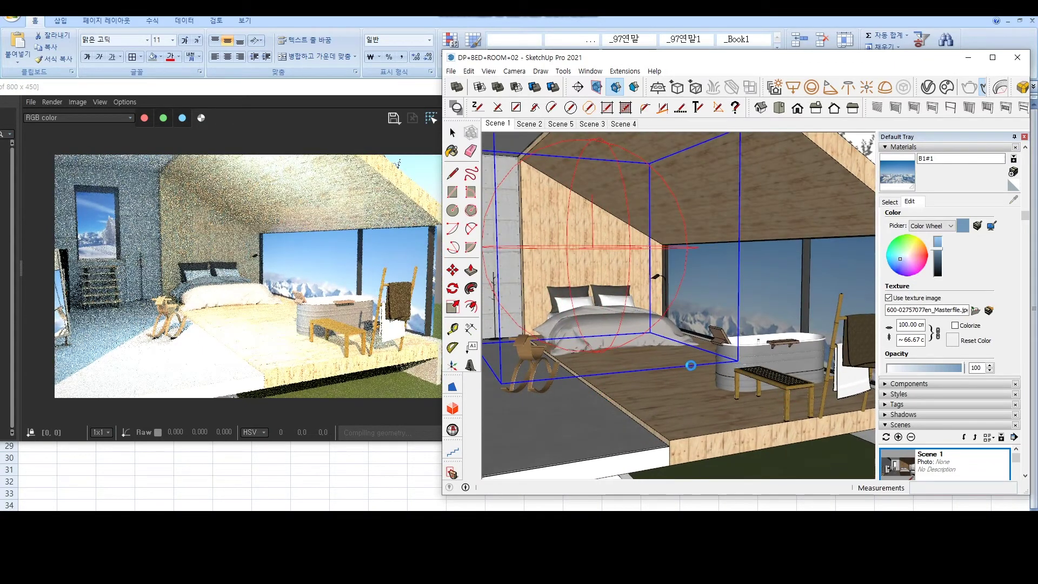
scroll(790, 360, "up", 2)
scroll(767, 364, "up", 1)
scroll(735, 367, "up", 2)
scroll(706, 372, "up", 2)
scroll(706, 373, "up", 3)
middle_click_drag(613, 354, 679, 383)
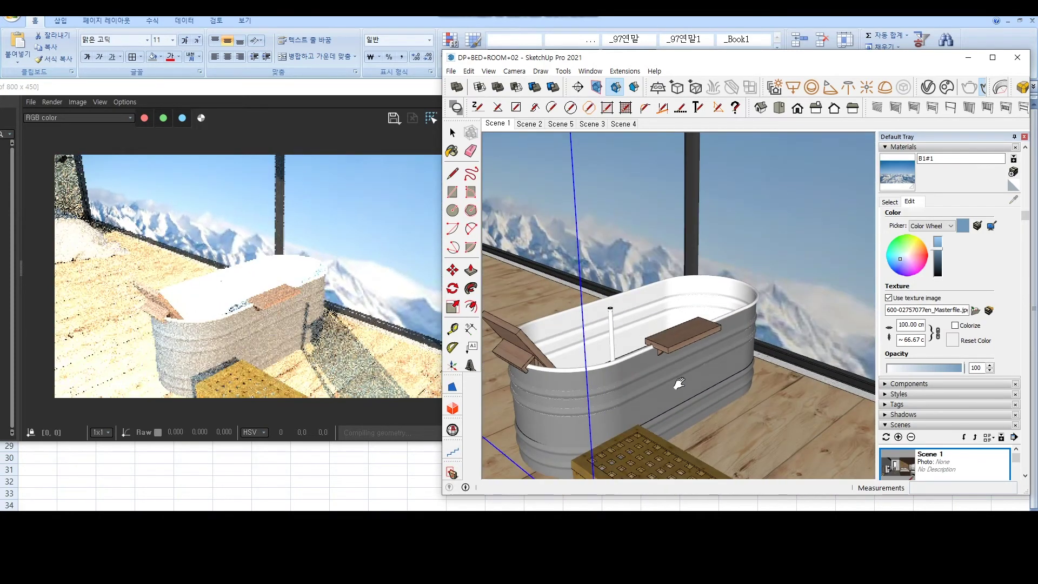